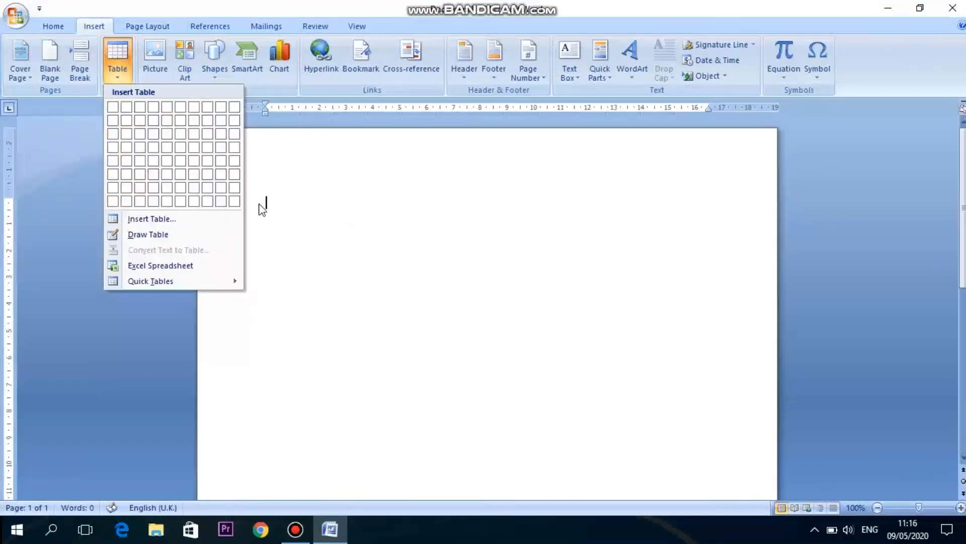
# Insert a table of 9 columns and 8 rows, and place the cursor below it.
pyautogui.click(218, 203)
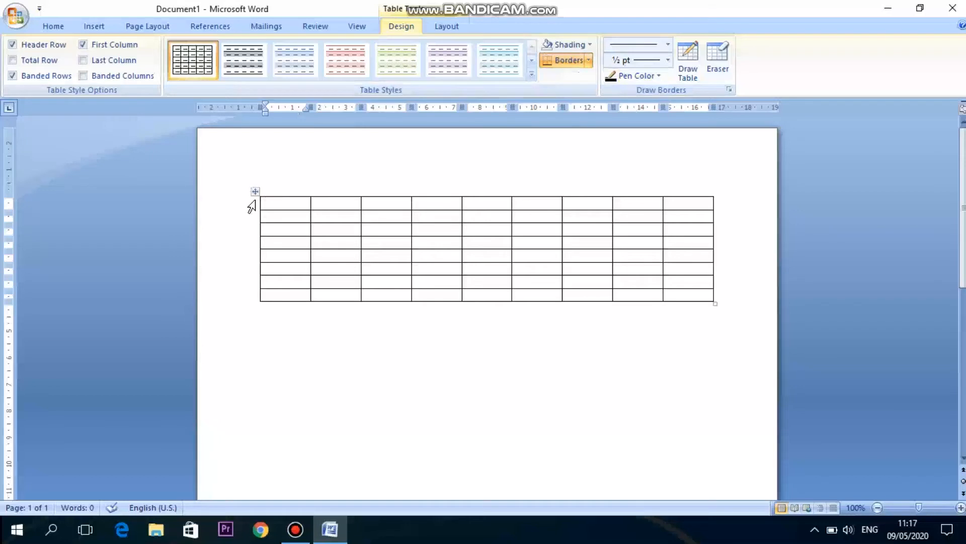
pyautogui.click(283, 319)
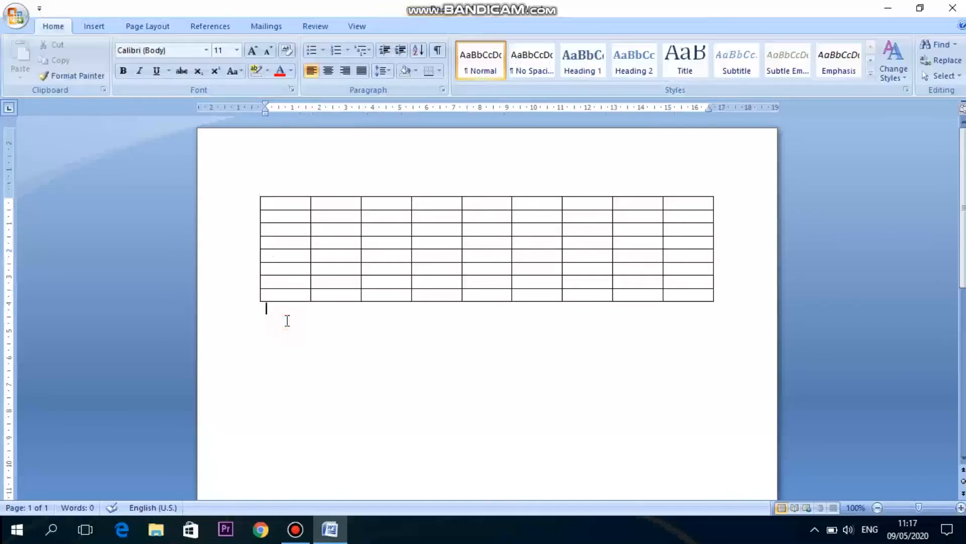
# Draw a new table outline below the first table, about the same width, with Draw Table.
pyautogui.click(93, 28)
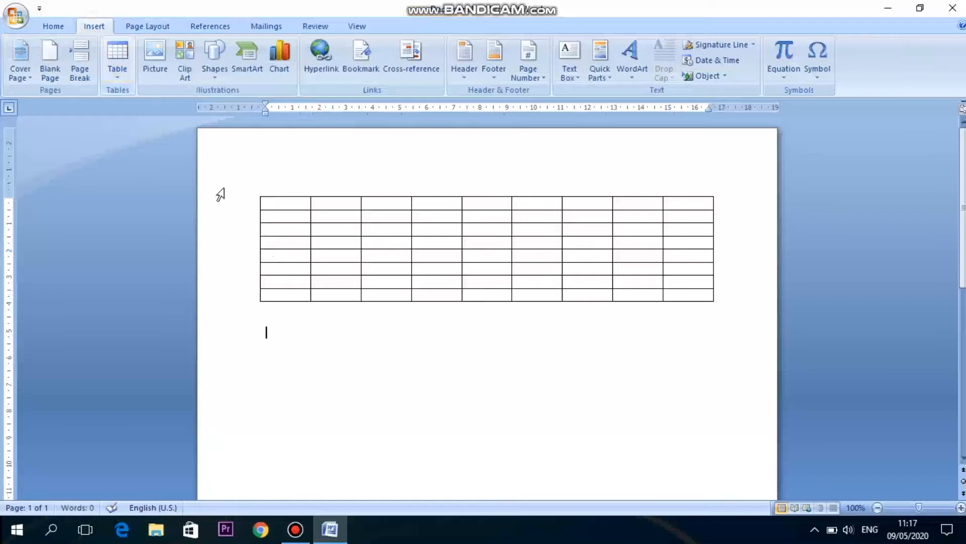
pyautogui.moveTo(280, 235); pyautogui.dragTo(281, 237)
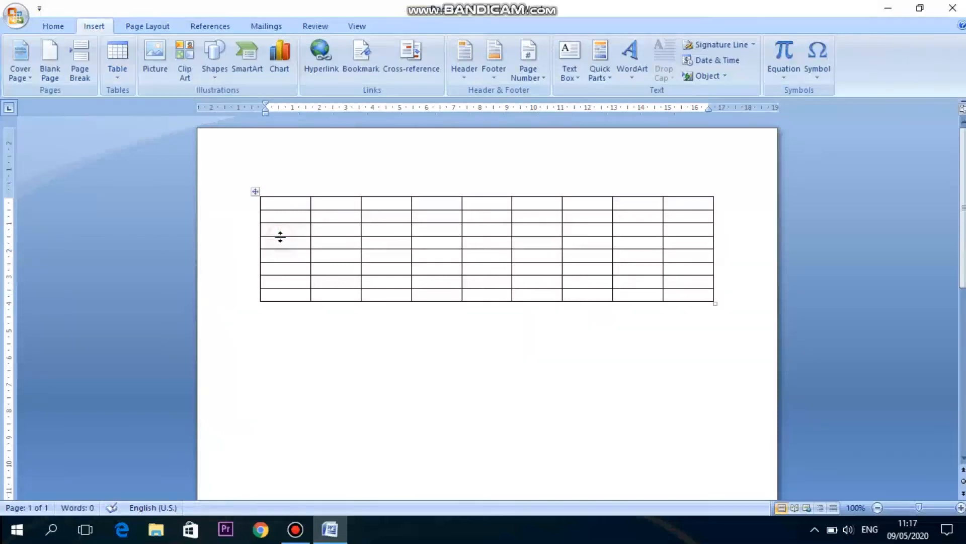
pyautogui.click(279, 231)
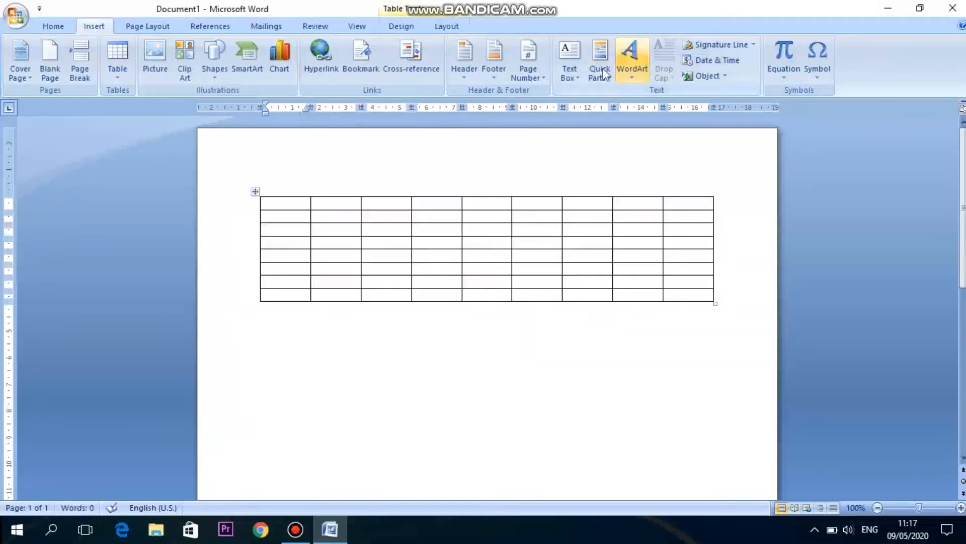
pyautogui.click(399, 28)
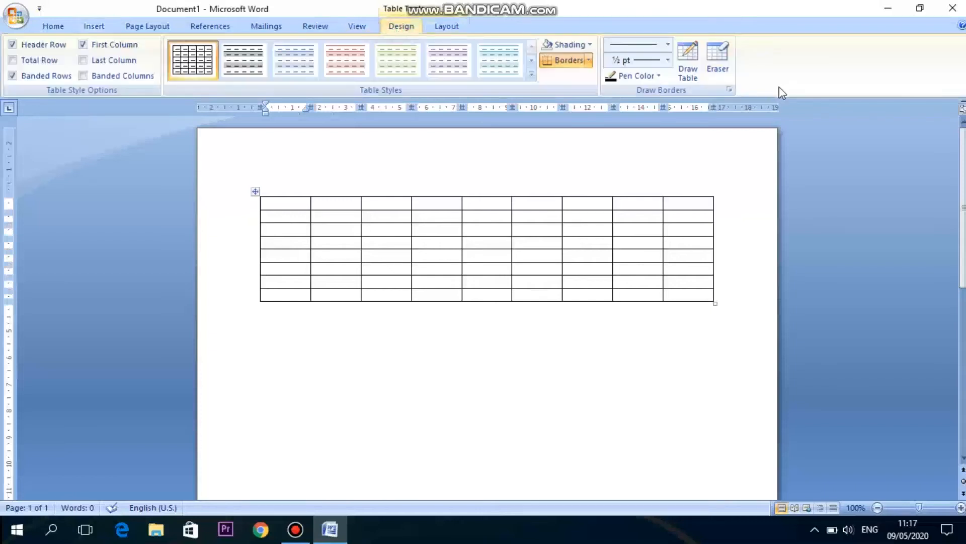
pyautogui.click(688, 60)
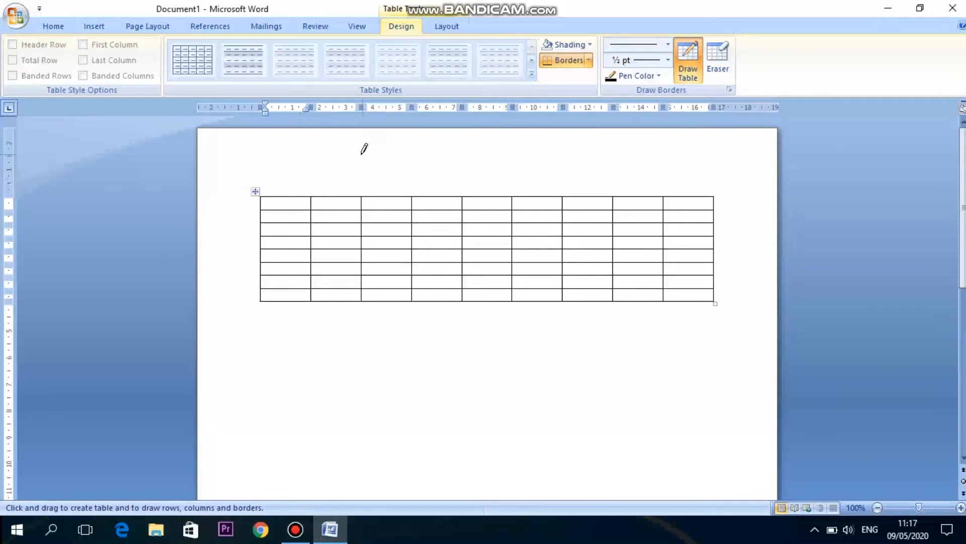
pyautogui.moveTo(264, 318)
pyautogui.mouseDown()
pyautogui.moveTo(569, 401)
pyautogui.moveTo(721, 470)
pyautogui.moveTo(720, 458)
pyautogui.moveTo(712, 462)
pyautogui.mouseUp()
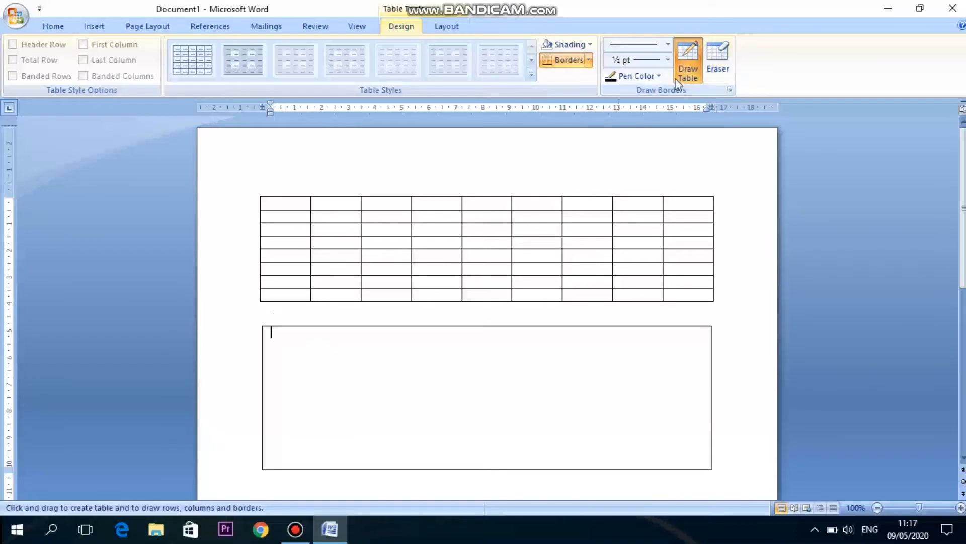
# Erase the top border of the drawn table with the Eraser.
pyautogui.click(711, 74)
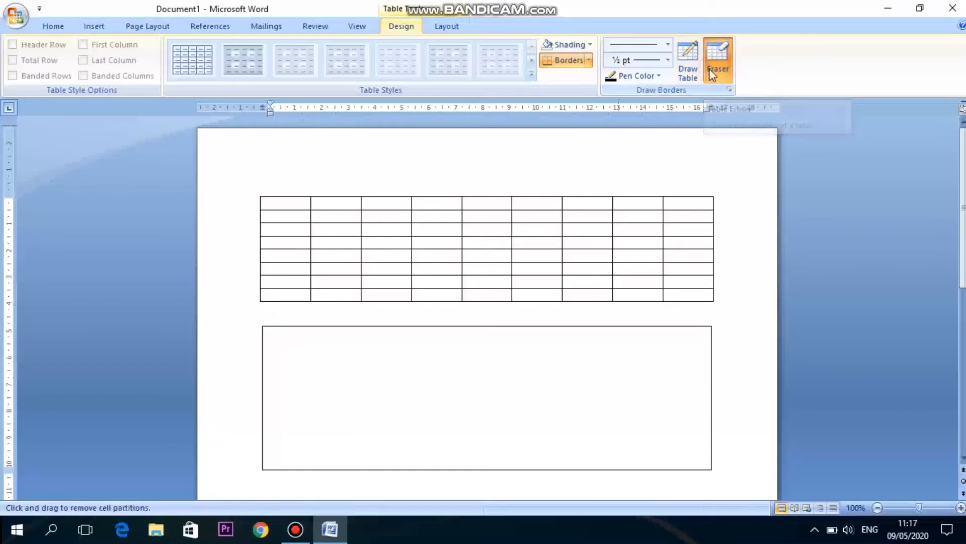
pyautogui.click(421, 325)
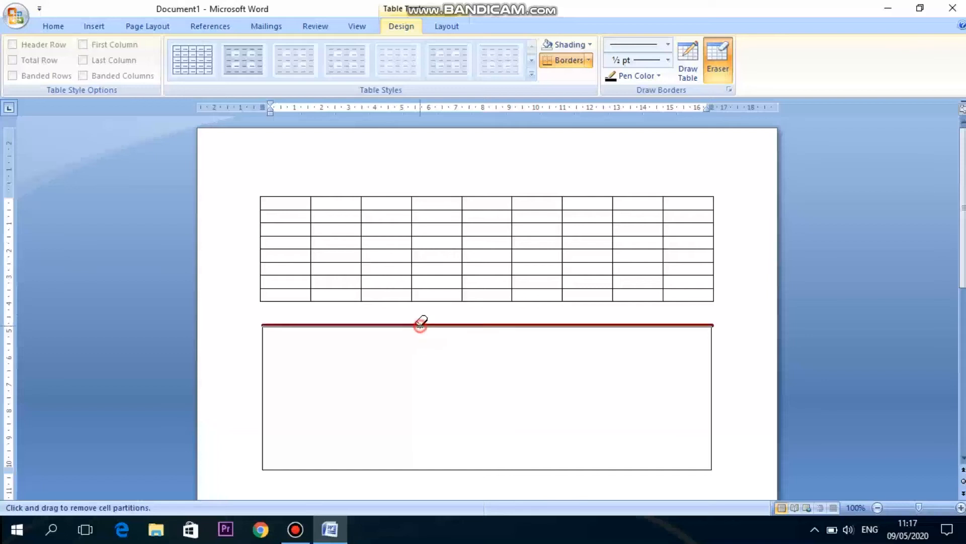
pyautogui.click(726, 59)
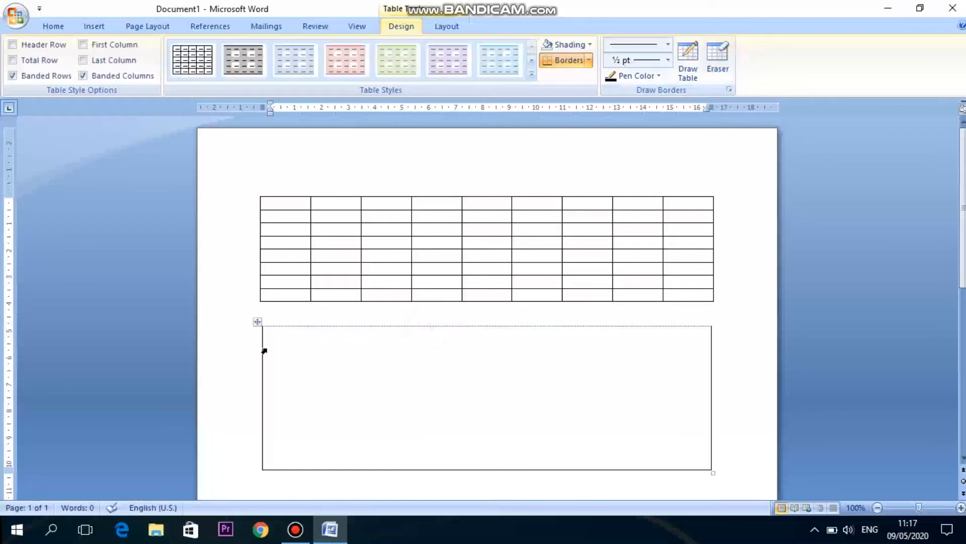
# Draw a horizontal line near the top of the drawn table to form a header row.
pyautogui.click(684, 57)
pyautogui.moveTo(261, 343)
pyautogui.mouseDown()
pyautogui.moveTo(378, 327)
pyautogui.moveTo(535, 346)
pyautogui.mouseUp()
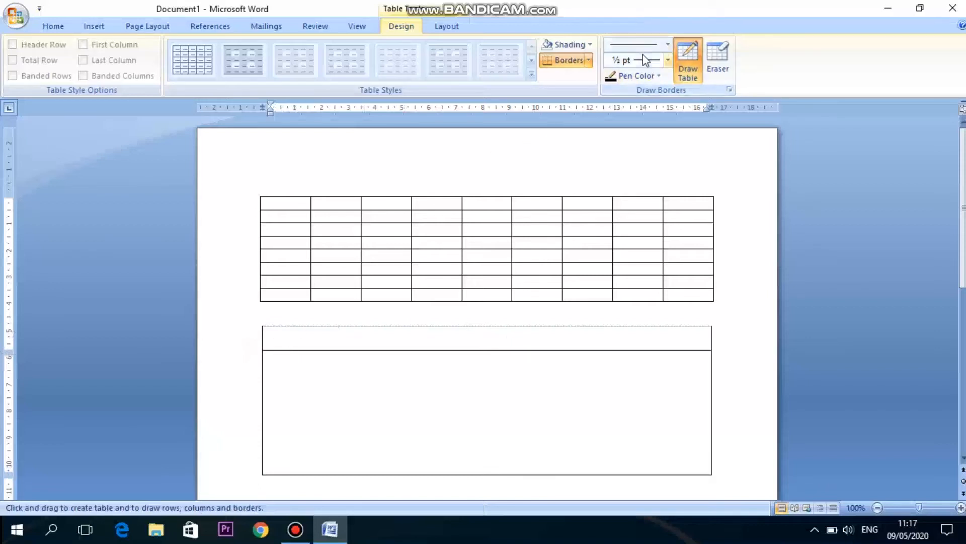
# Choose a double-line style and draw a vertical divider in the lower section, about a quarter across.
pyautogui.click(668, 44)
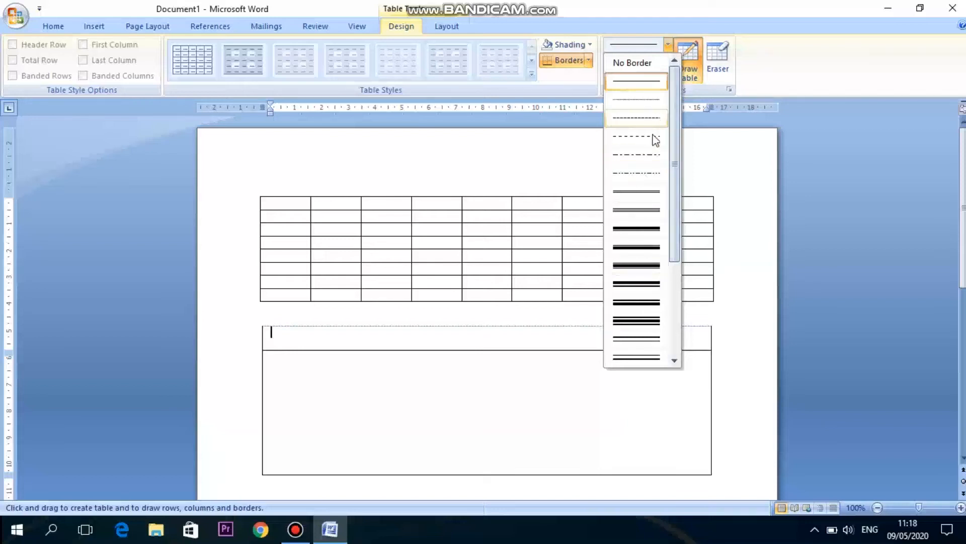
pyautogui.click(642, 195)
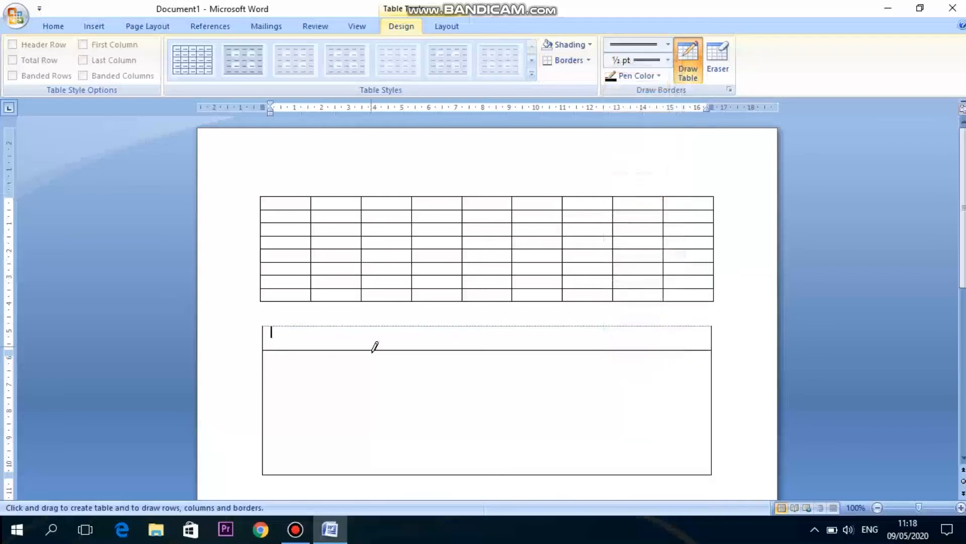
pyautogui.moveTo(376, 350)
pyautogui.mouseDown()
pyautogui.moveTo(377, 443)
pyautogui.moveTo(376, 414)
pyautogui.mouseUp()
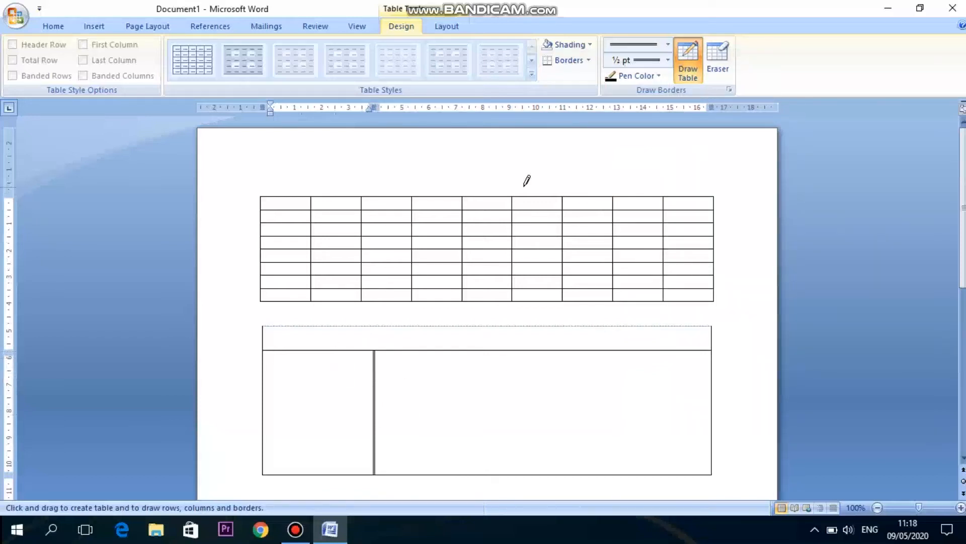
# Choose a thick double-line style and draw a second vertical divider to its right.
pyautogui.click(668, 44)
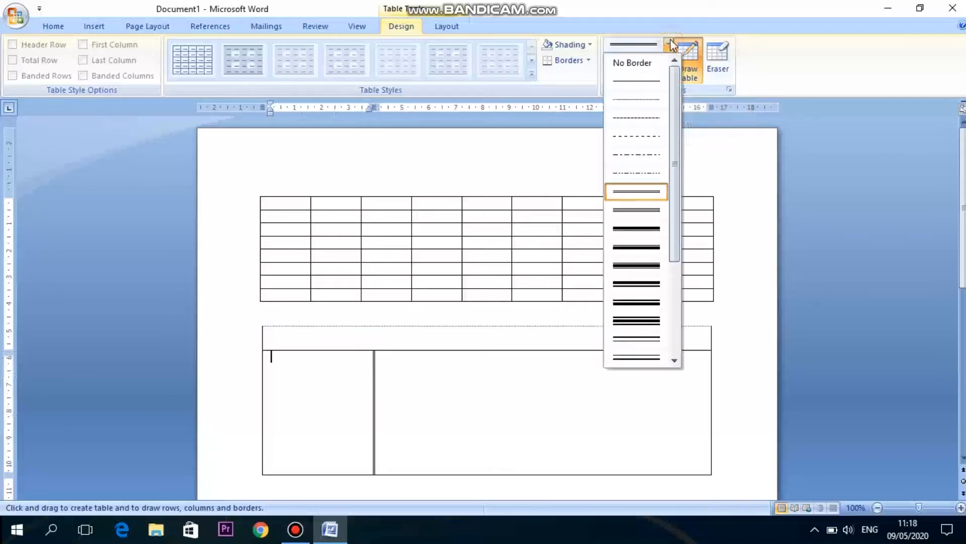
pyautogui.click(642, 319)
pyautogui.moveTo(447, 350); pyautogui.dragTo(455, 470)
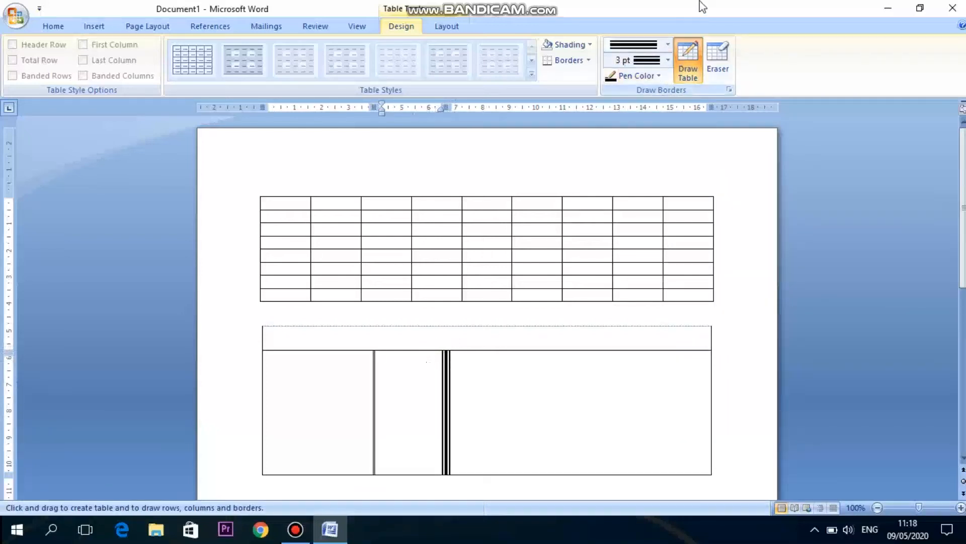
# Set the line weight to ¼ pt and draw a third vertical divider in the lower section.
pyautogui.click(669, 61)
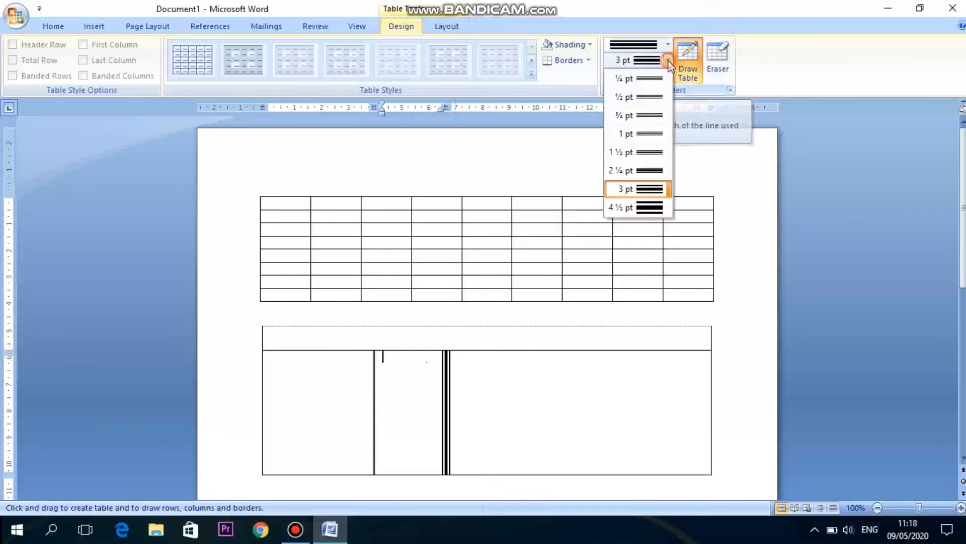
pyautogui.click(649, 78)
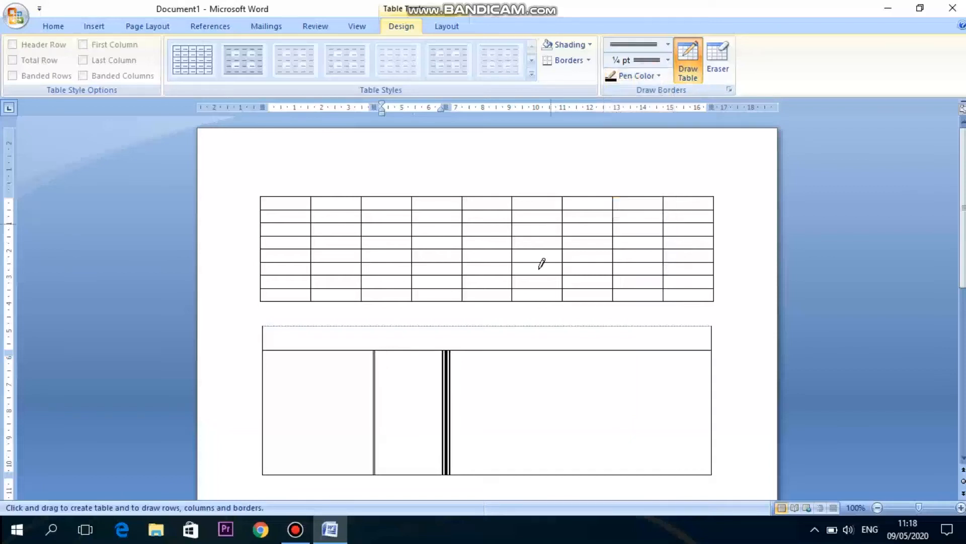
pyautogui.moveTo(524, 346)
pyautogui.mouseDown()
pyautogui.moveTo(535, 392)
pyautogui.moveTo(524, 456)
pyautogui.mouseUp()
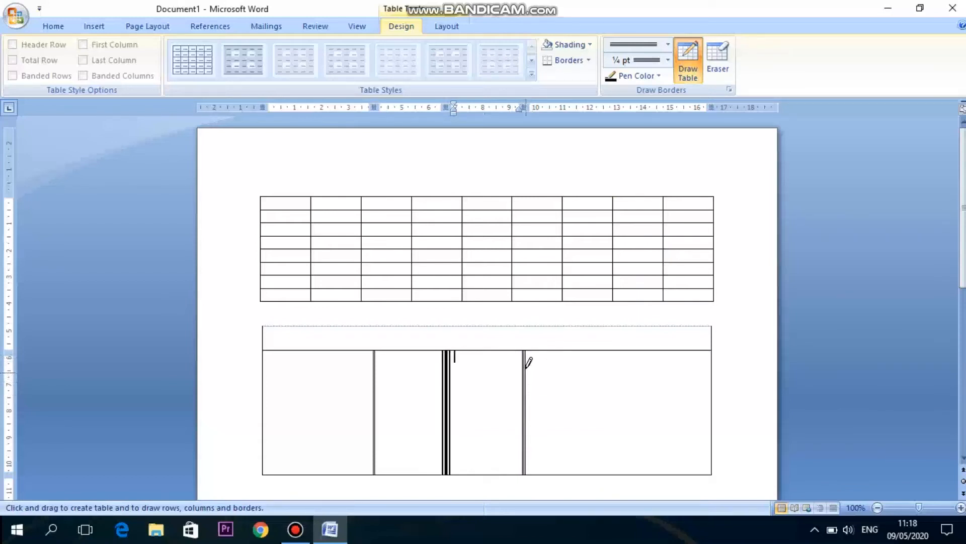
# Set the line weight to 4½ pt and draw a fourth vertical divider.
pyautogui.click(668, 60)
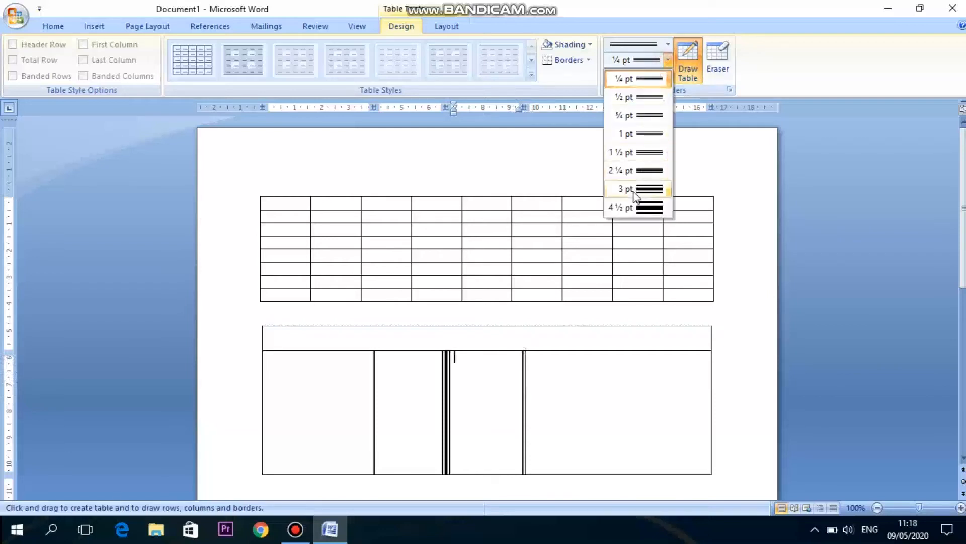
pyautogui.click(634, 207)
pyautogui.moveTo(588, 351); pyautogui.dragTo(588, 474)
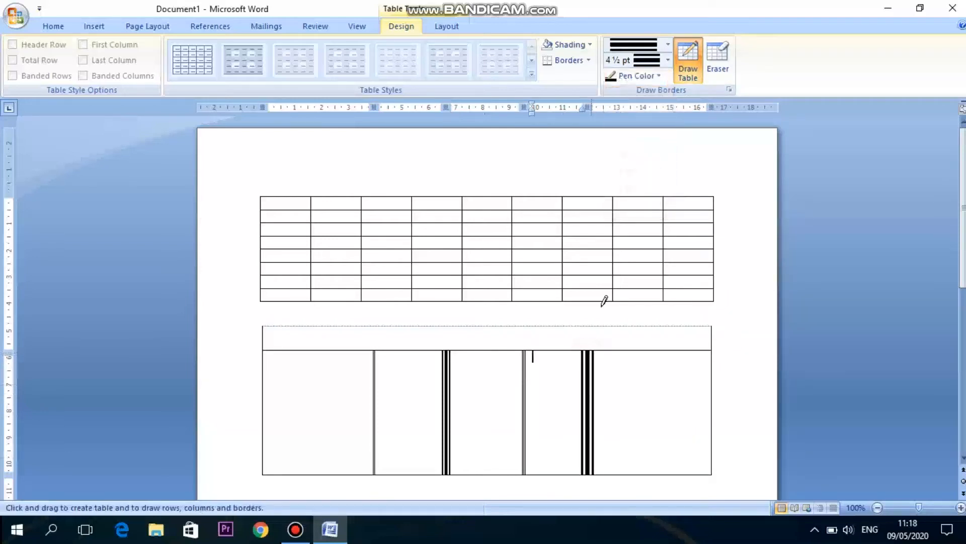
# Set the pen color to red, draw a red vertical divider, and redraw the header row's bottom line in red.
pyautogui.click(646, 78)
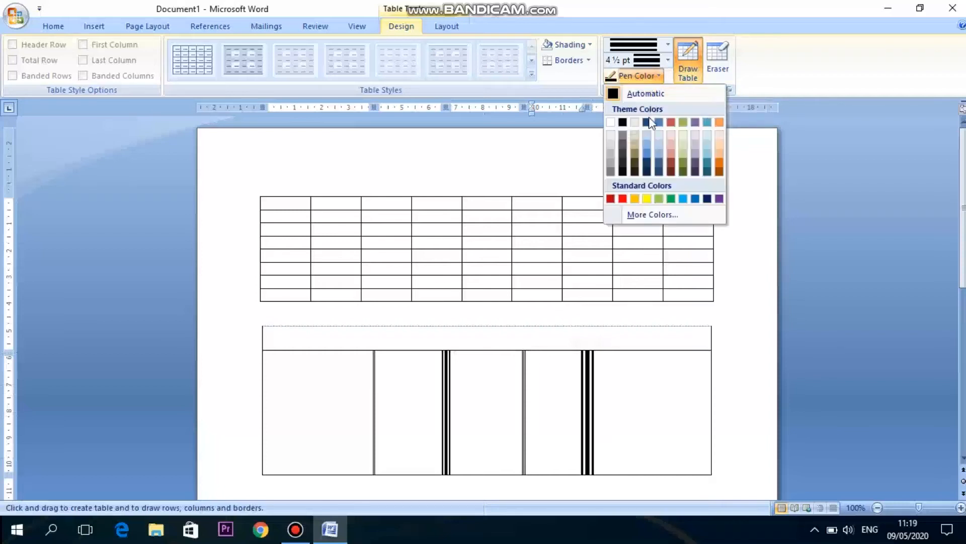
pyautogui.click(623, 199)
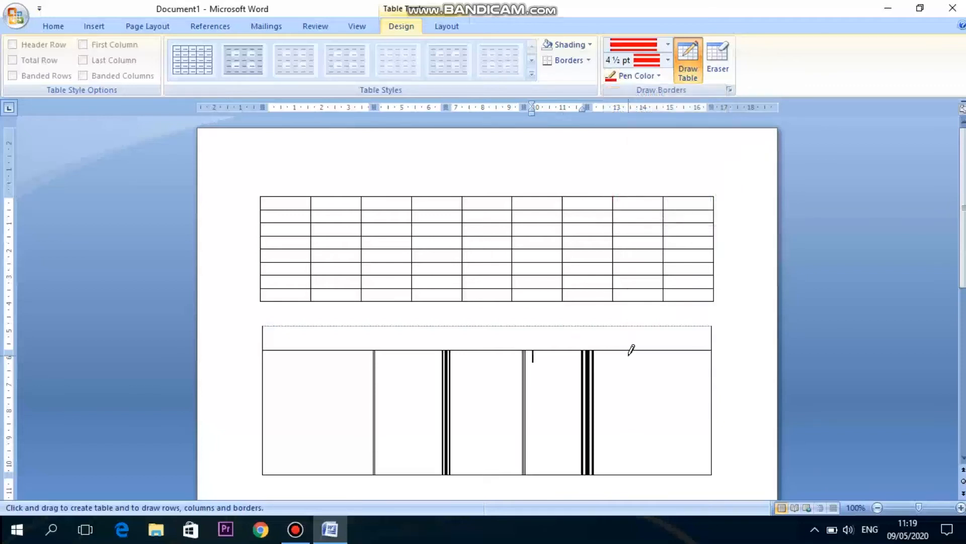
pyautogui.moveTo(631, 344); pyautogui.dragTo(633, 449)
pyautogui.moveTo(267, 346); pyautogui.dragTo(693, 345)
# Set the line weight to 1½ pt and drag a box over the lower section to apply red borders.
pyautogui.click(668, 60)
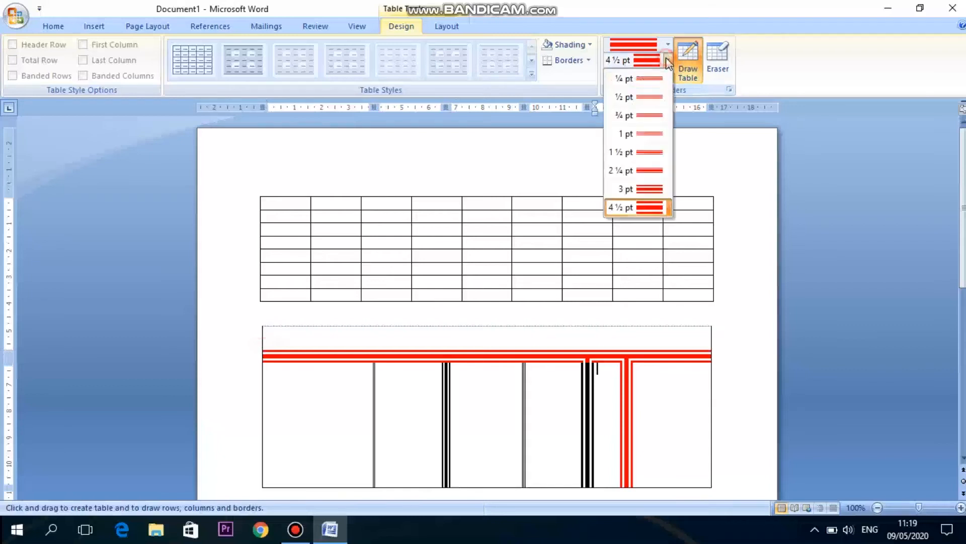
pyautogui.click(637, 152)
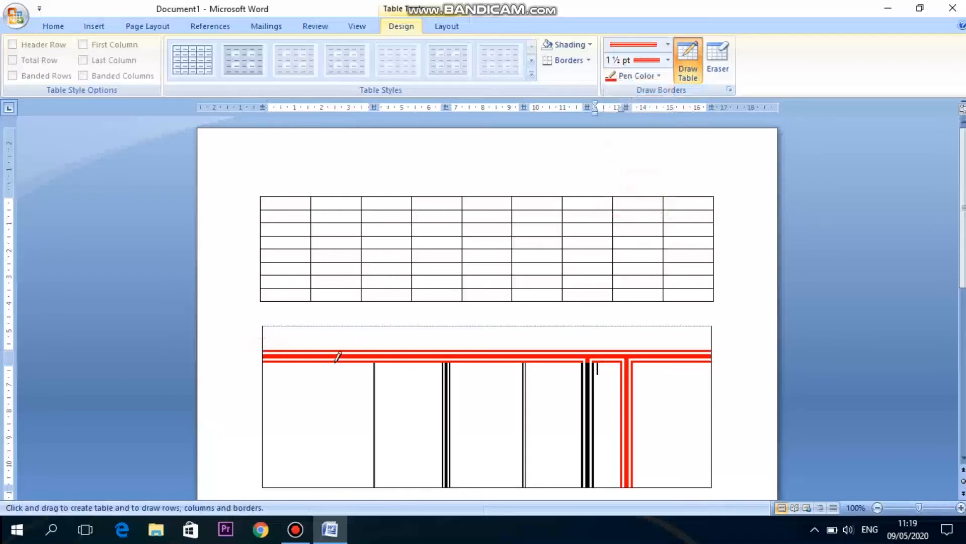
pyautogui.moveTo(266, 346)
pyautogui.mouseDown()
pyautogui.moveTo(696, 341)
pyautogui.moveTo(709, 344)
pyautogui.moveTo(702, 430)
pyautogui.mouseUp()
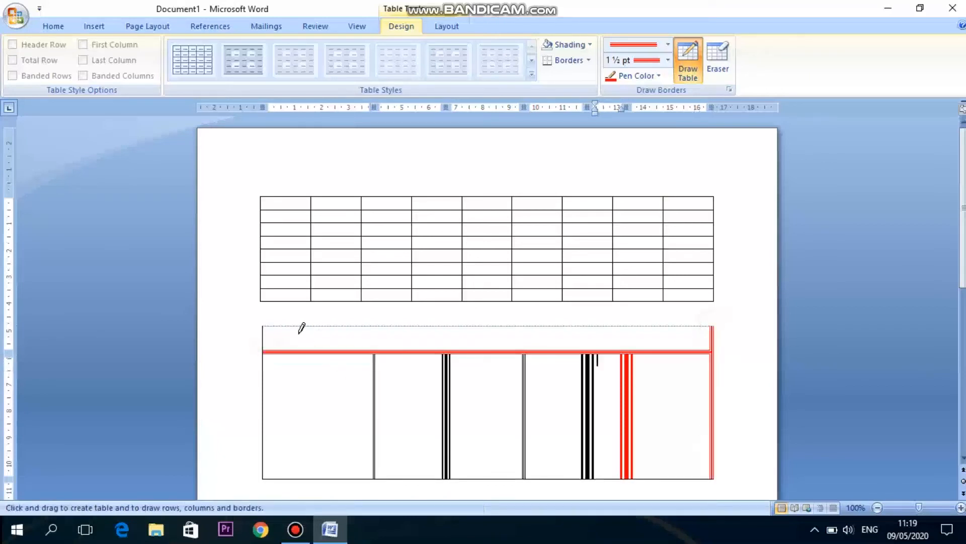
# Drag a box over the whole drawn table to apply the red outer border, then leave Draw Table.
pyautogui.moveTo(262, 325)
pyautogui.mouseDown()
pyautogui.moveTo(277, 470)
pyautogui.moveTo(463, 457)
pyautogui.moveTo(599, 488)
pyautogui.moveTo(631, 478)
pyautogui.mouseUp()
pyautogui.click(700, 183)
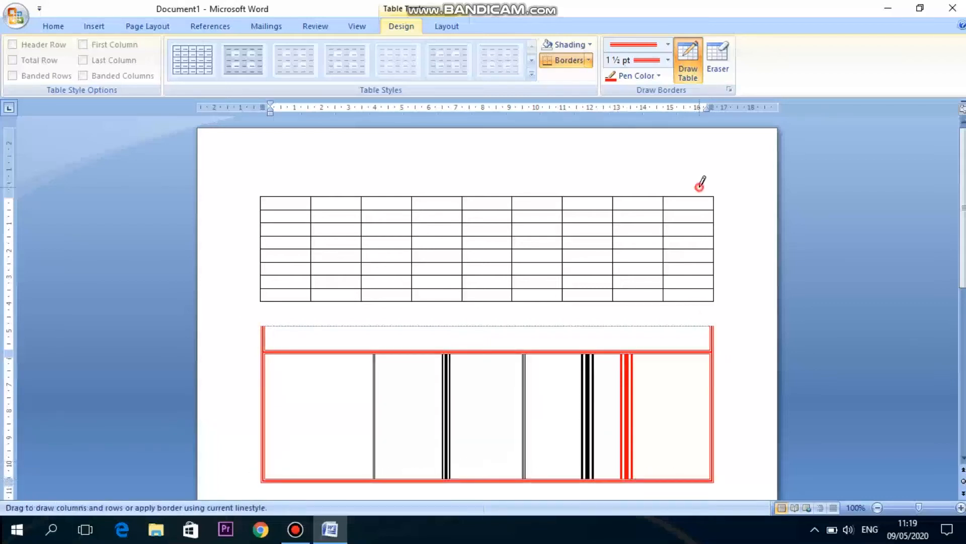
pyautogui.click(658, 76)
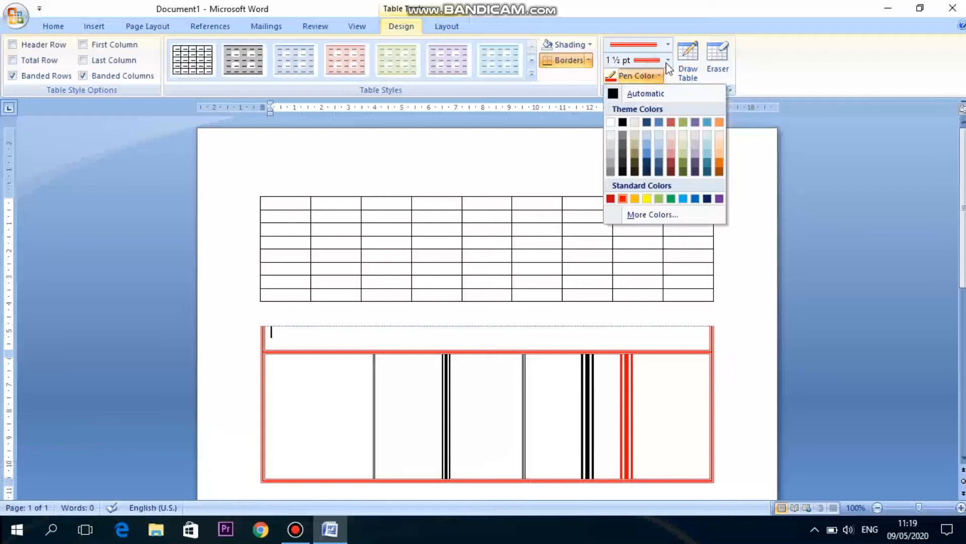
pyautogui.click(667, 61)
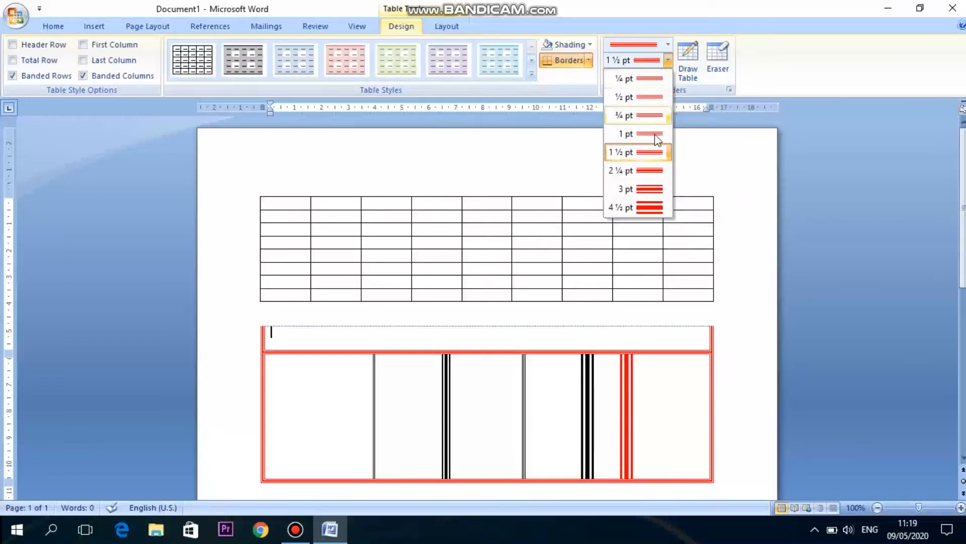
pyautogui.click(691, 120)
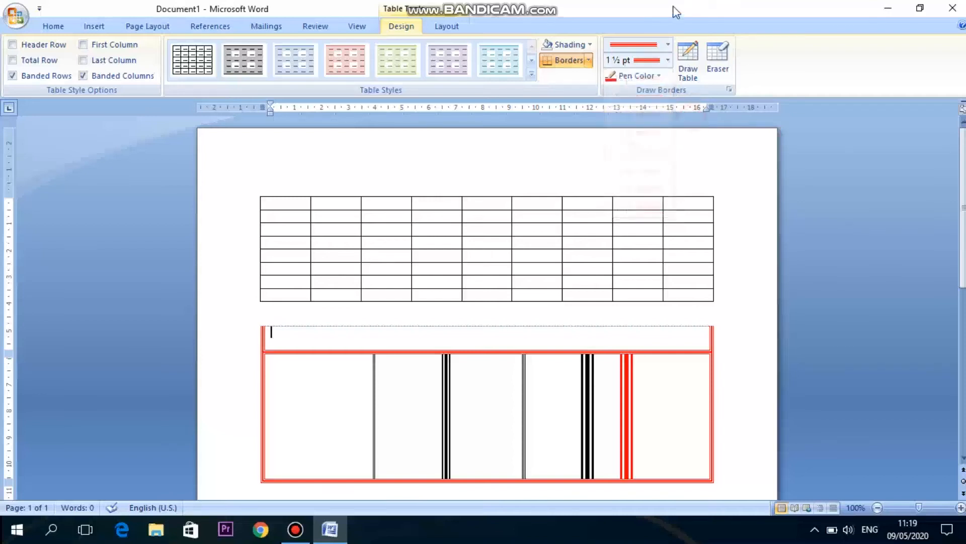
# Choose a plain single-line style at 4½ pt and draw over the left half of the table's top border.
pyautogui.click(668, 45)
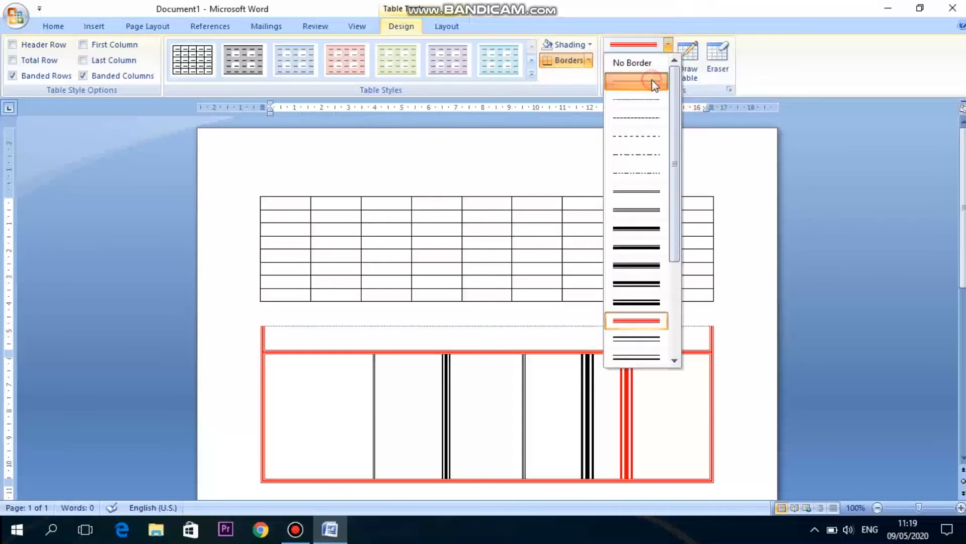
pyautogui.click(651, 80)
pyautogui.click(669, 61)
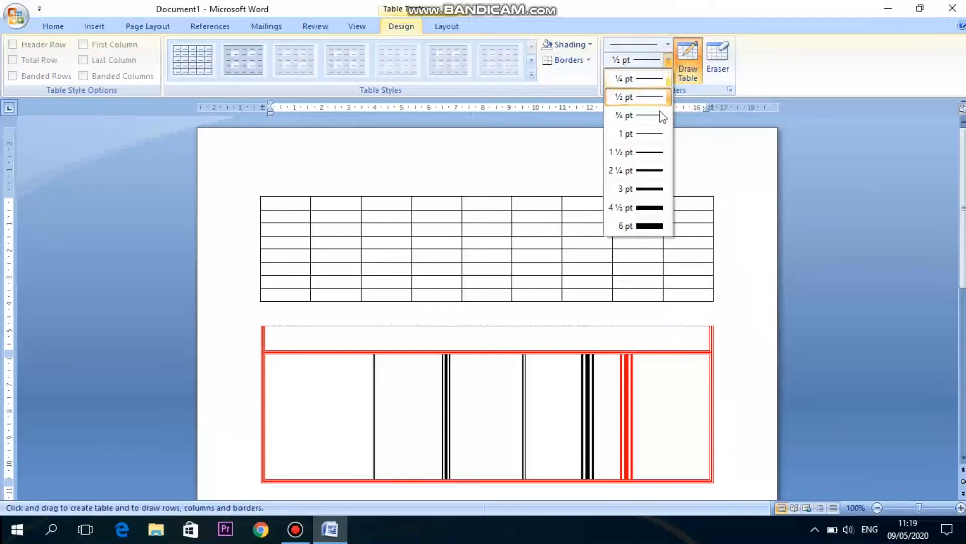
pyautogui.click(648, 206)
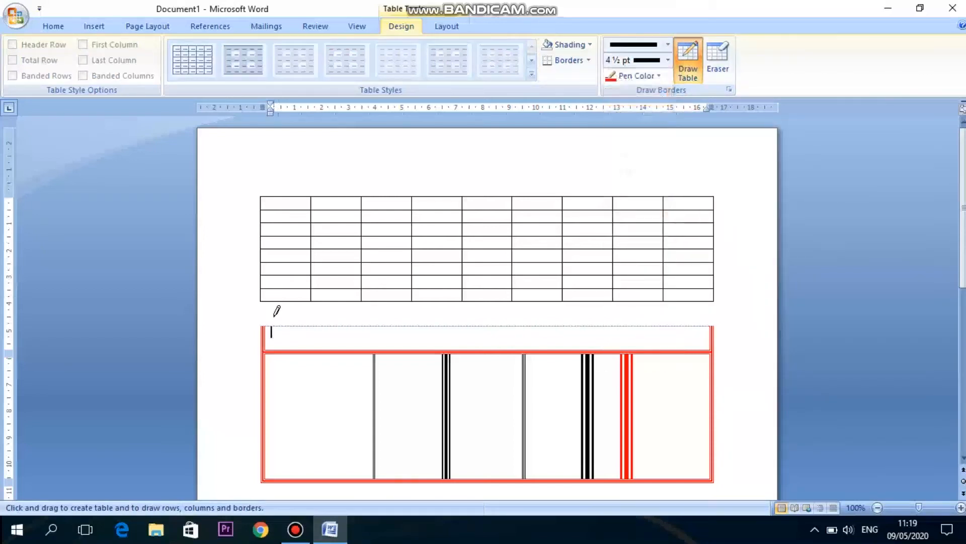
pyautogui.moveTo(263, 327); pyautogui.dragTo(464, 320)
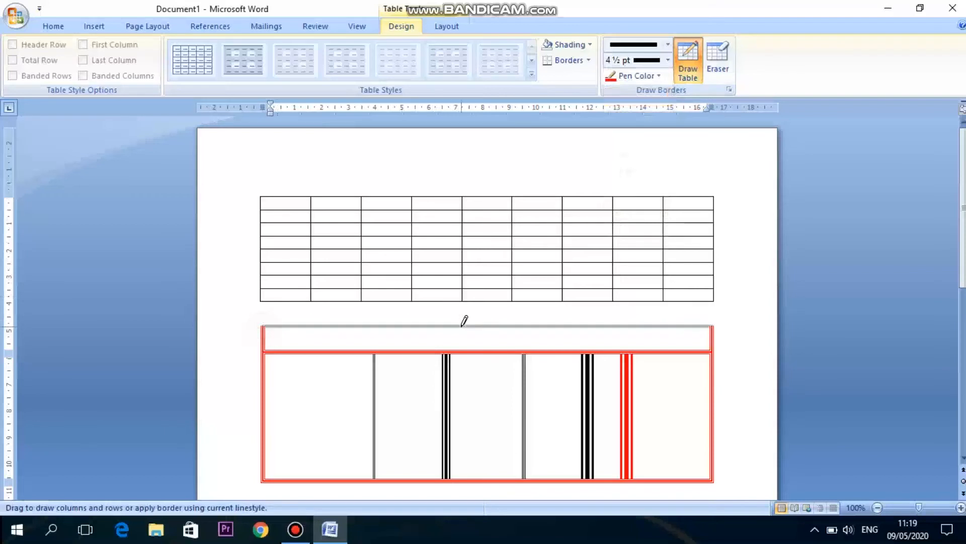
# Finish drawing the 4½ pt black top border across the whole lower table, then turn off Draw Table.
pyautogui.moveTo(555, 326); pyautogui.dragTo(556, 325)
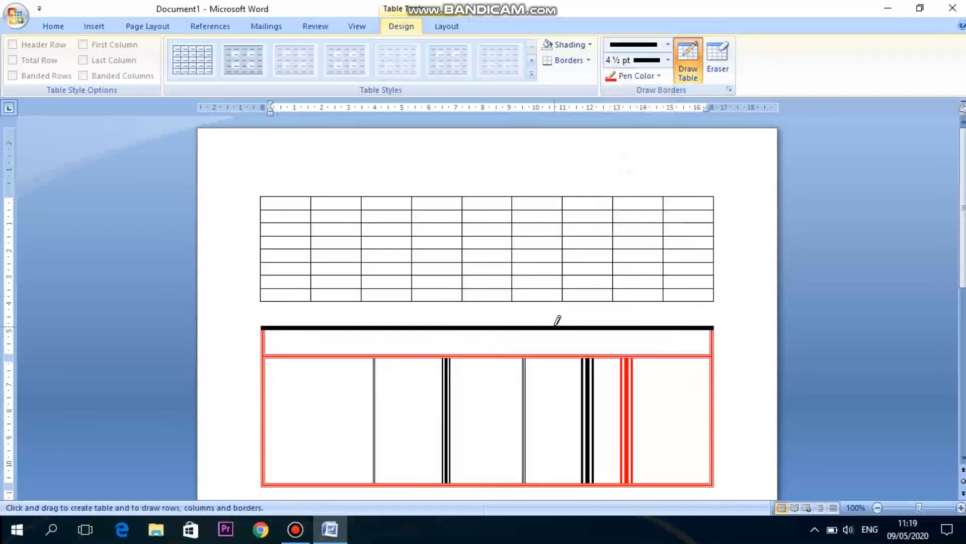
pyautogui.click(449, 25)
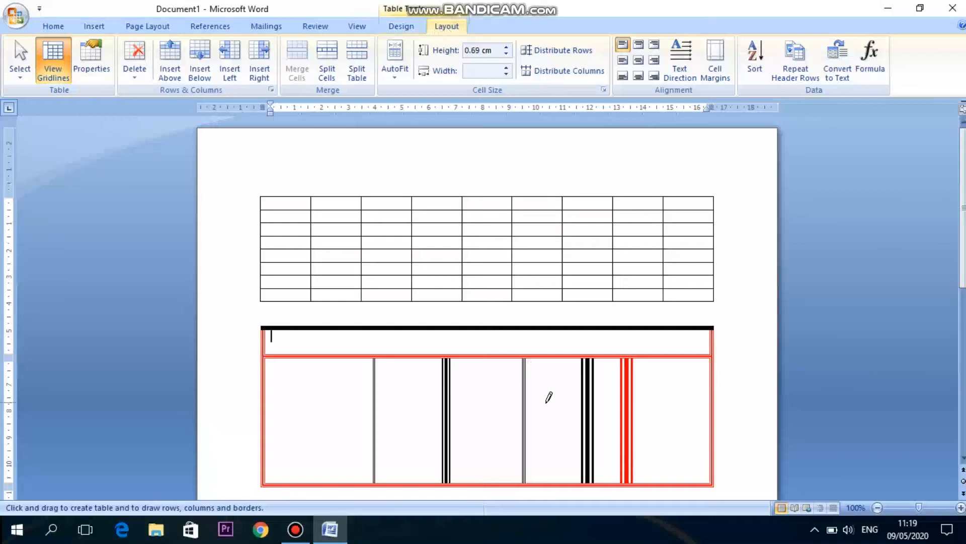
pyautogui.click(391, 33)
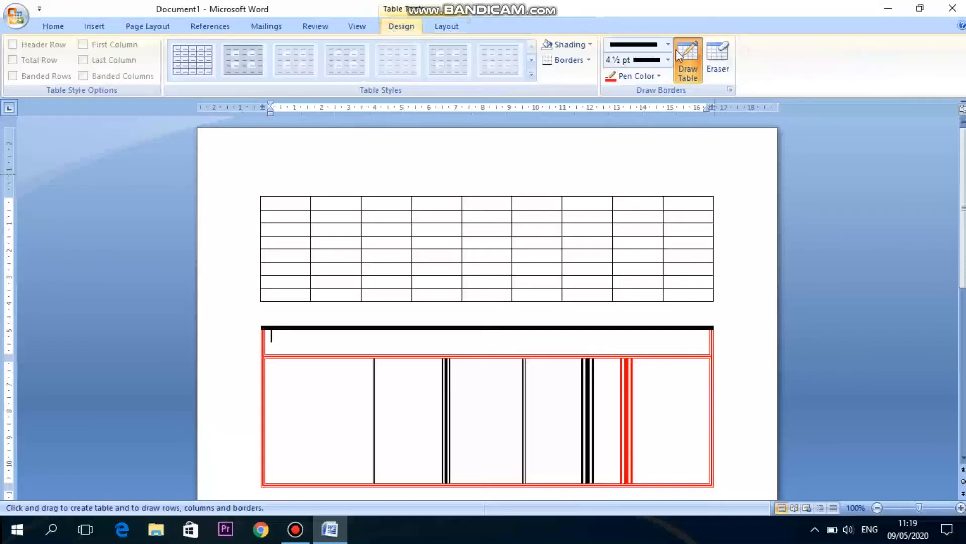
pyautogui.click(689, 57)
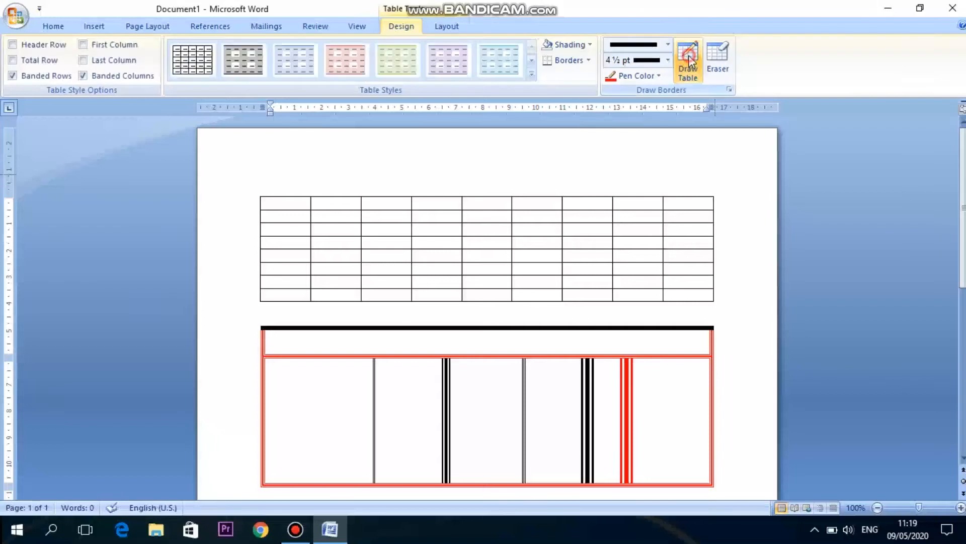
# Select the entire drawn lower table and delete it.
pyautogui.click(443, 26)
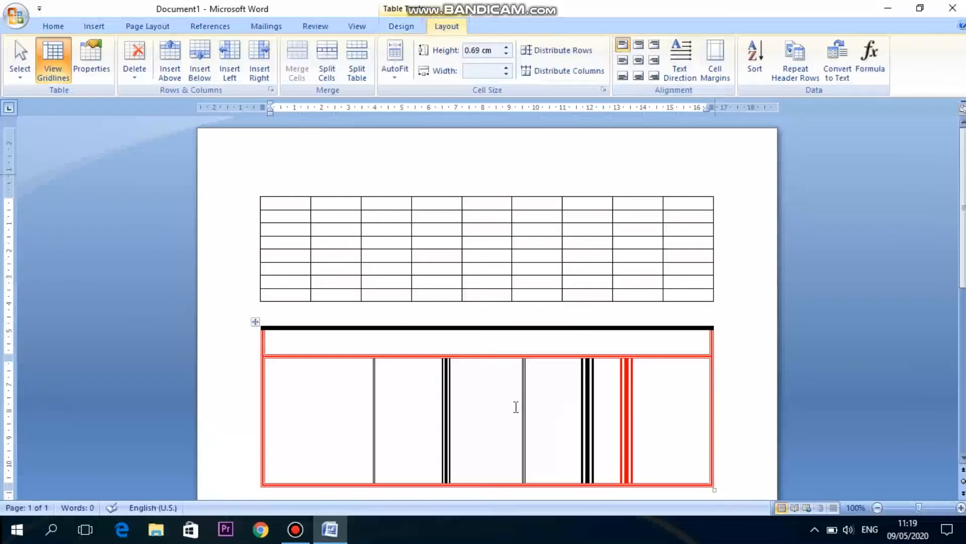
pyautogui.click(252, 323)
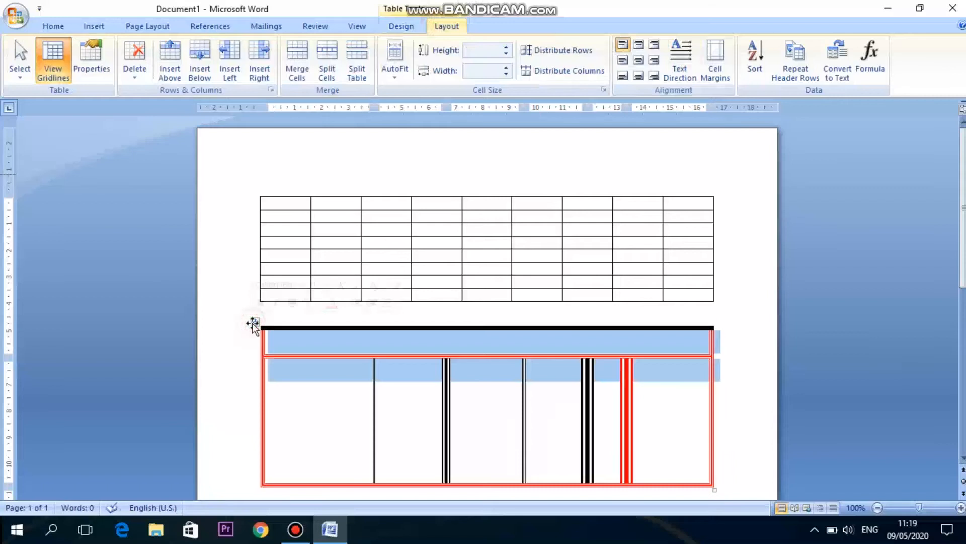
pyautogui.click(253, 323)
pyautogui.click(252, 323)
pyautogui.click(253, 324)
pyautogui.click(255, 322)
pyautogui.press('BackSpace')
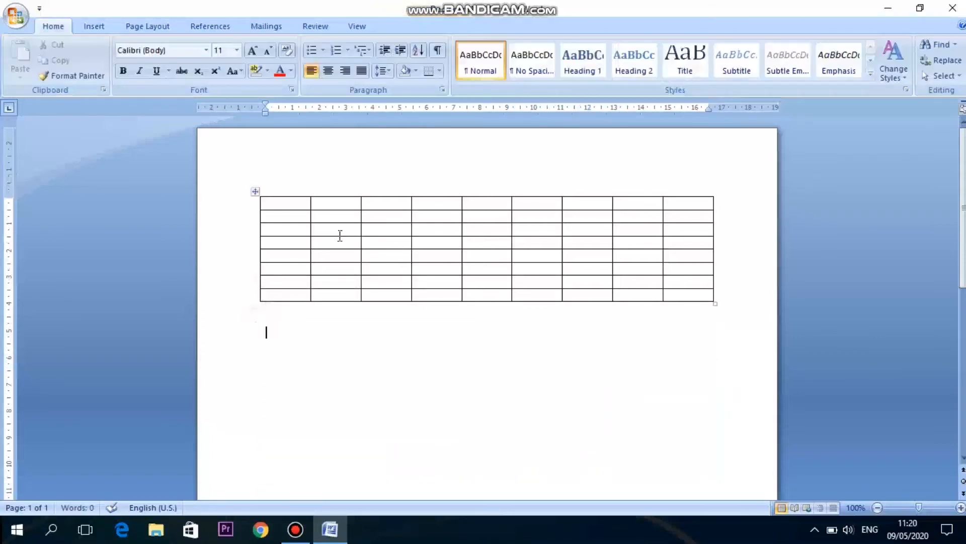
# Drag-select a range of cells in the remaining table, then select just the first cell with Select Cell.
pyautogui.click(340, 230)
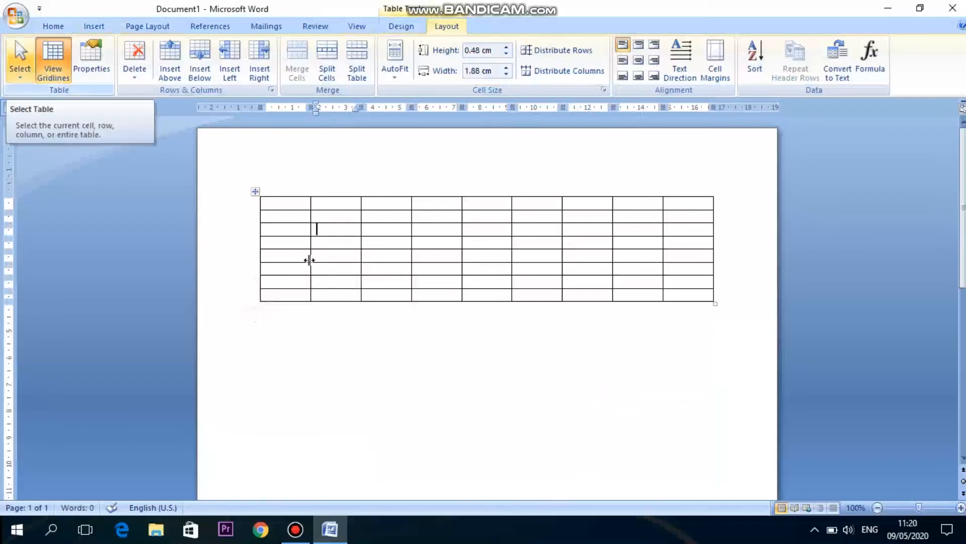
pyautogui.moveTo(280, 207); pyautogui.dragTo(651, 309)
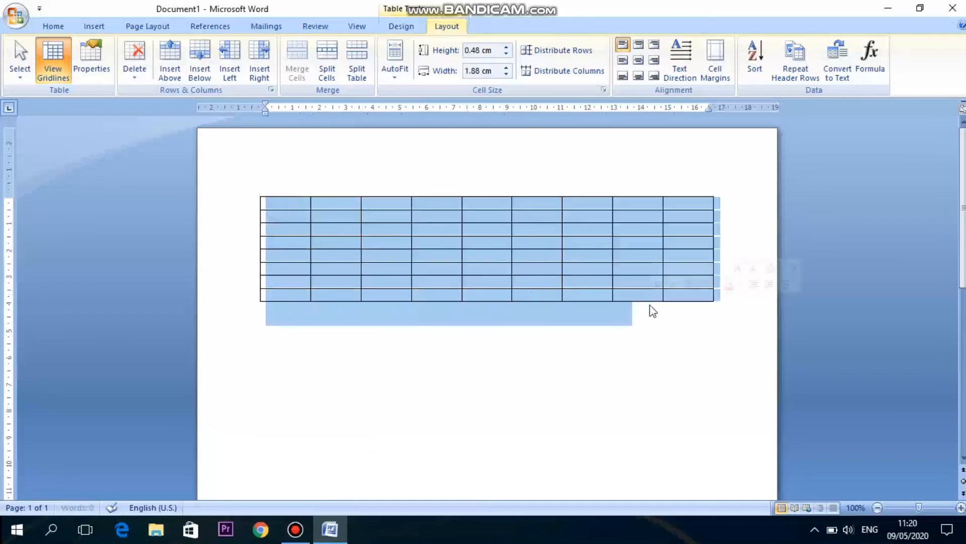
pyautogui.click(274, 207)
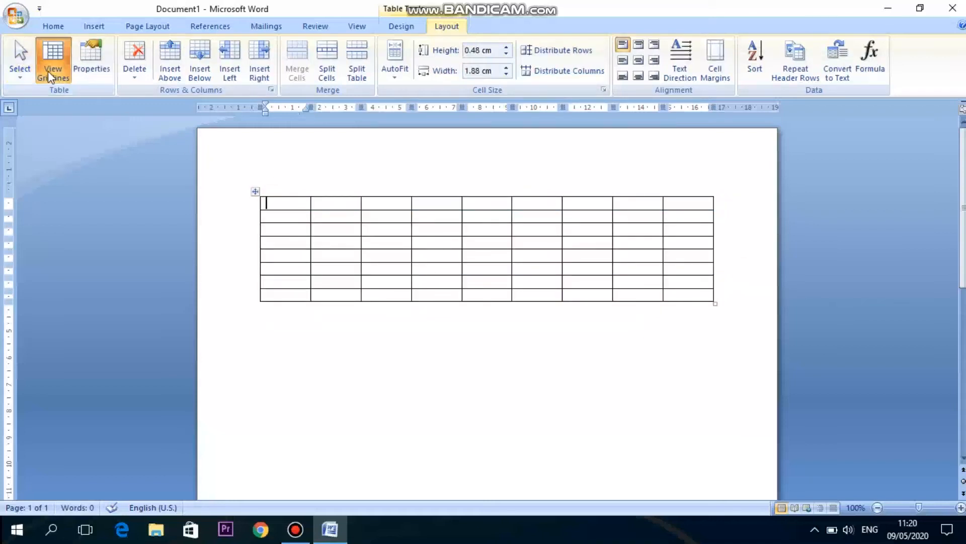
pyautogui.click(18, 77)
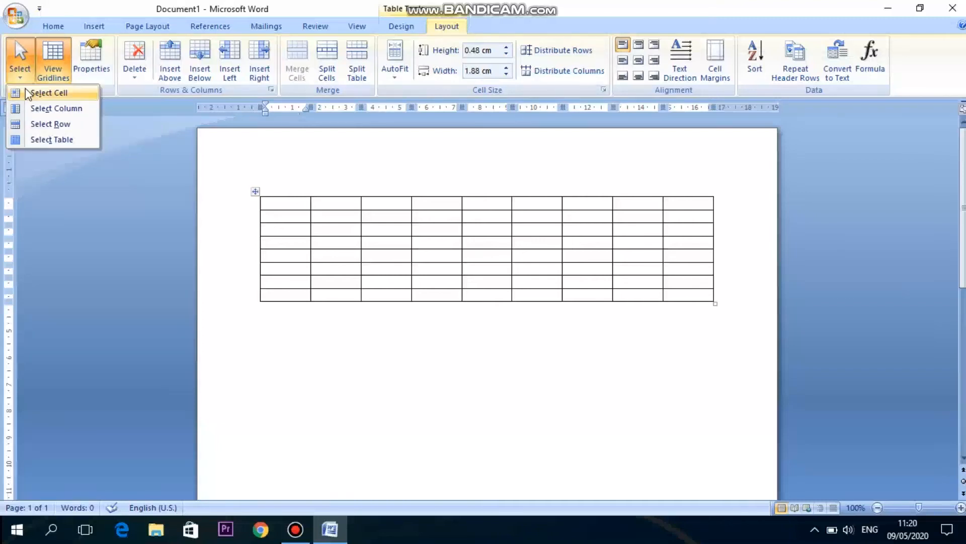
pyautogui.click(27, 94)
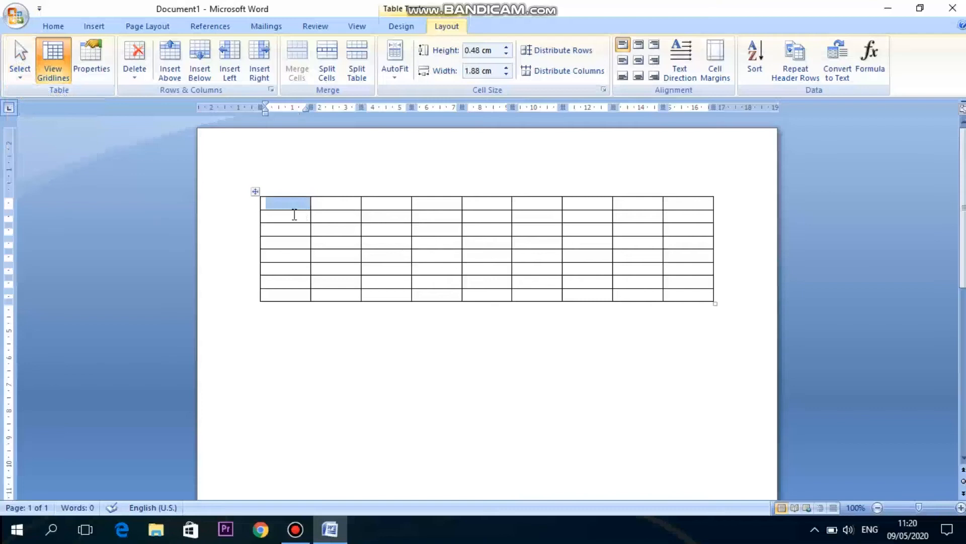
pyautogui.click(294, 214)
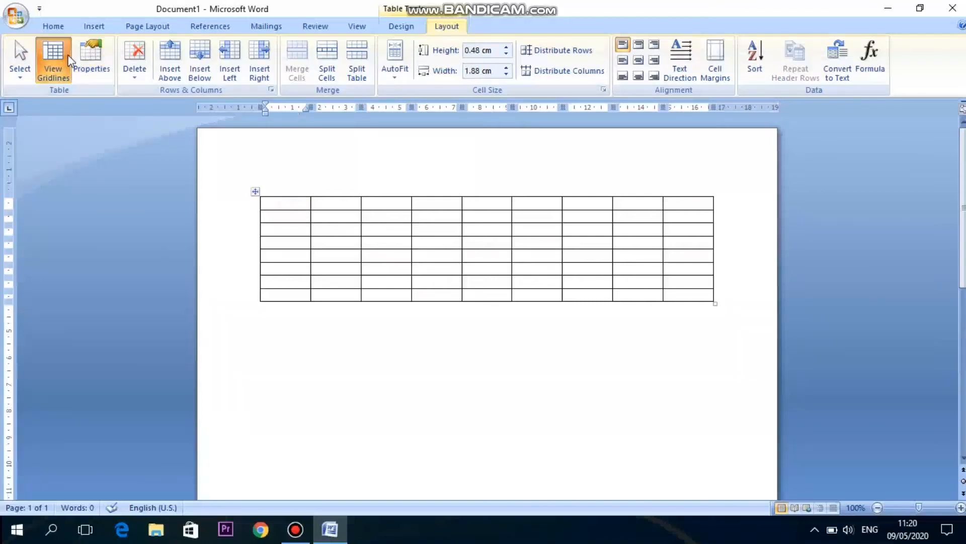
# Select the first column with Select Column, then select the first row with Select Row.
pyautogui.click(22, 80)
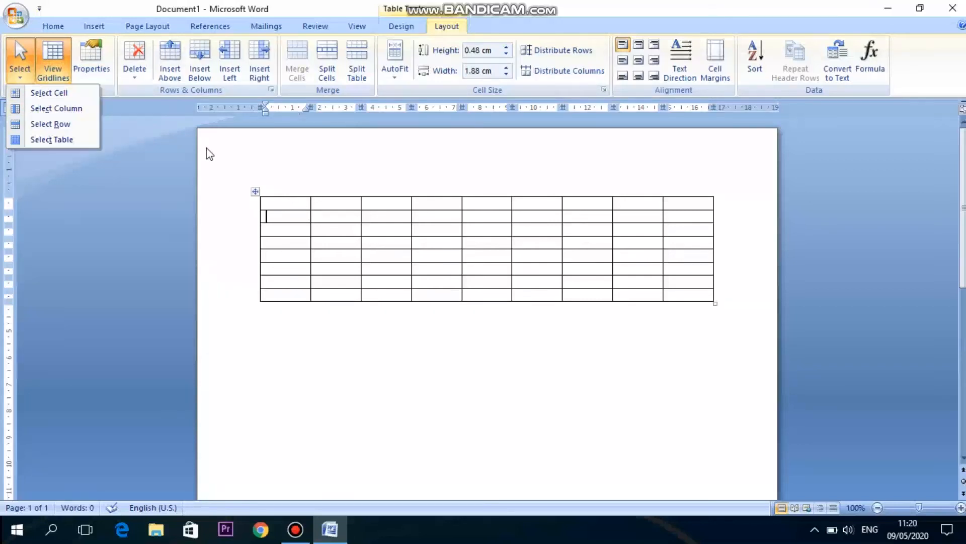
pyautogui.click(78, 113)
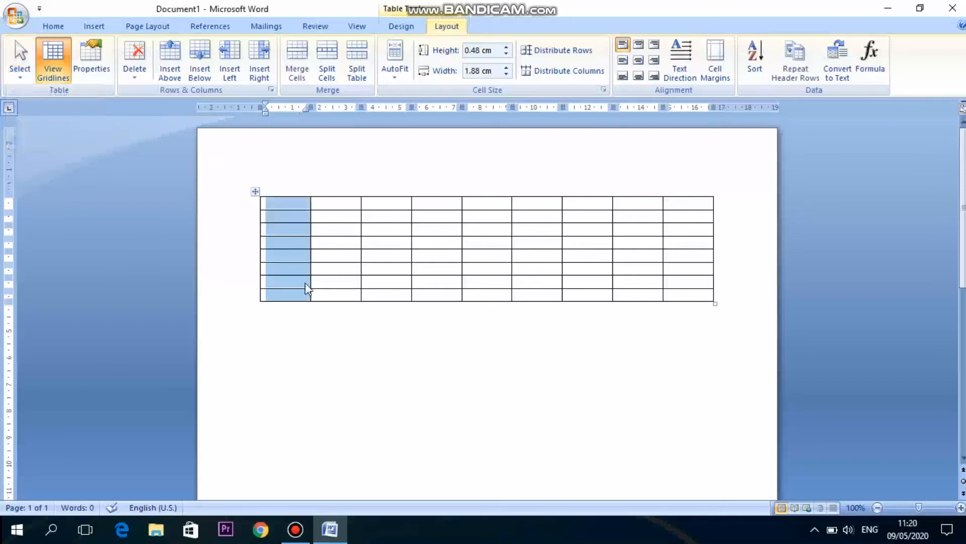
pyautogui.click(283, 204)
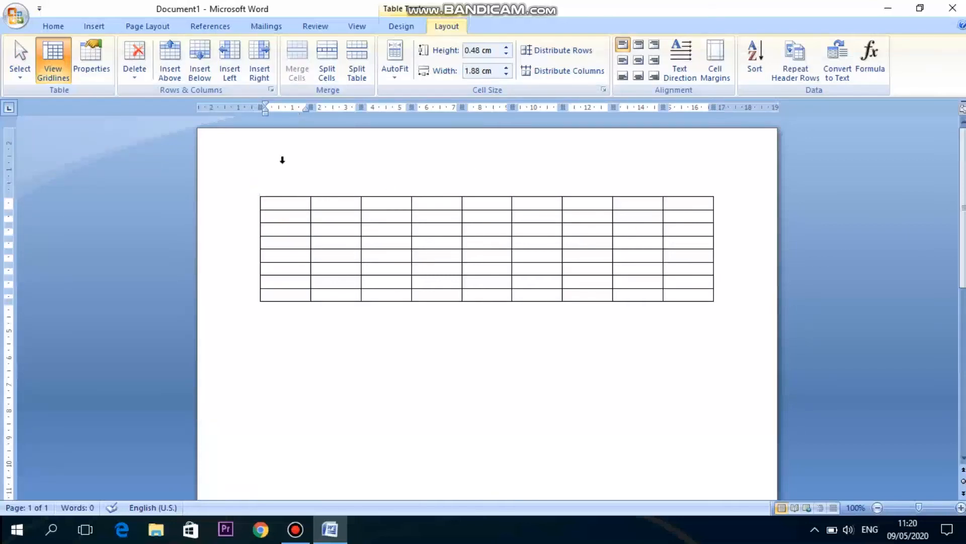
pyautogui.click(19, 64)
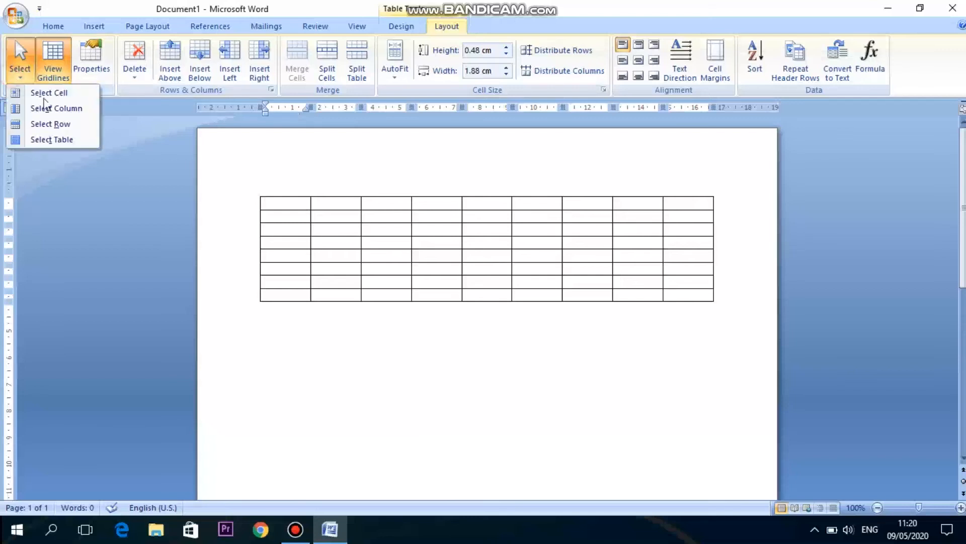
pyautogui.click(58, 123)
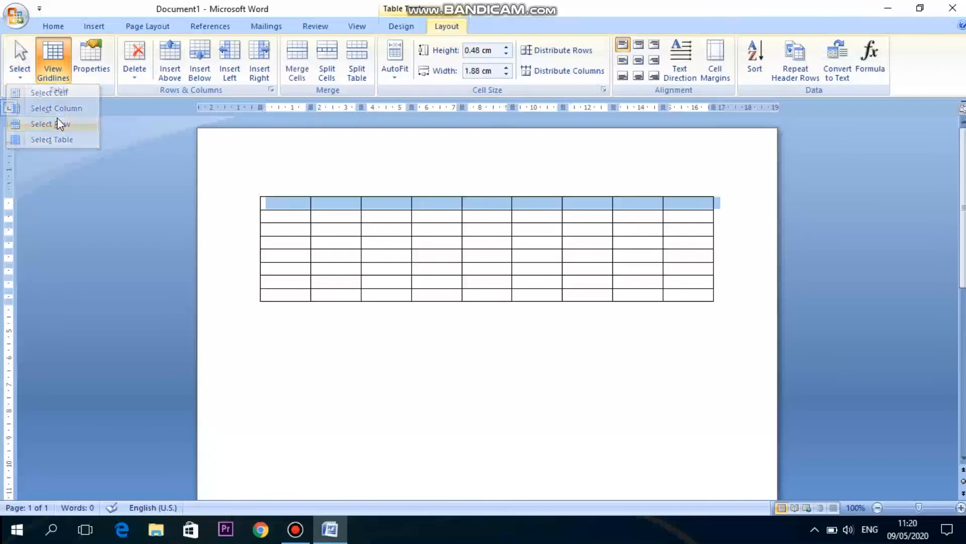
pyautogui.click(288, 208)
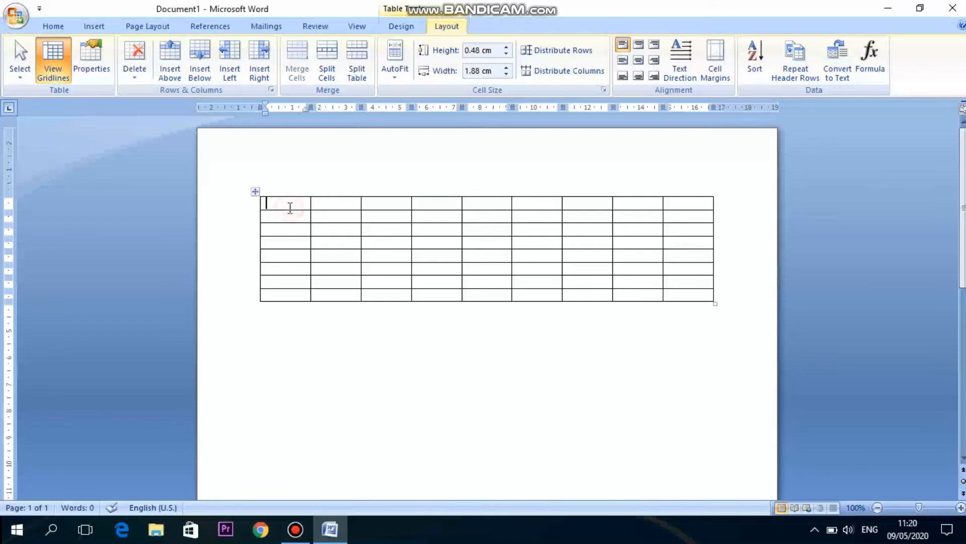
# Select the whole table with Select Table.
pyautogui.click(29, 70)
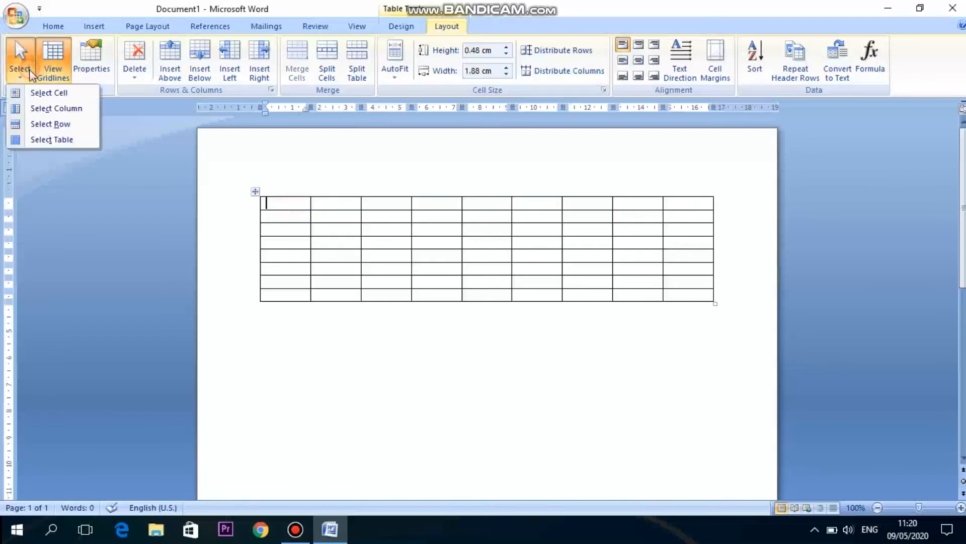
pyautogui.click(69, 141)
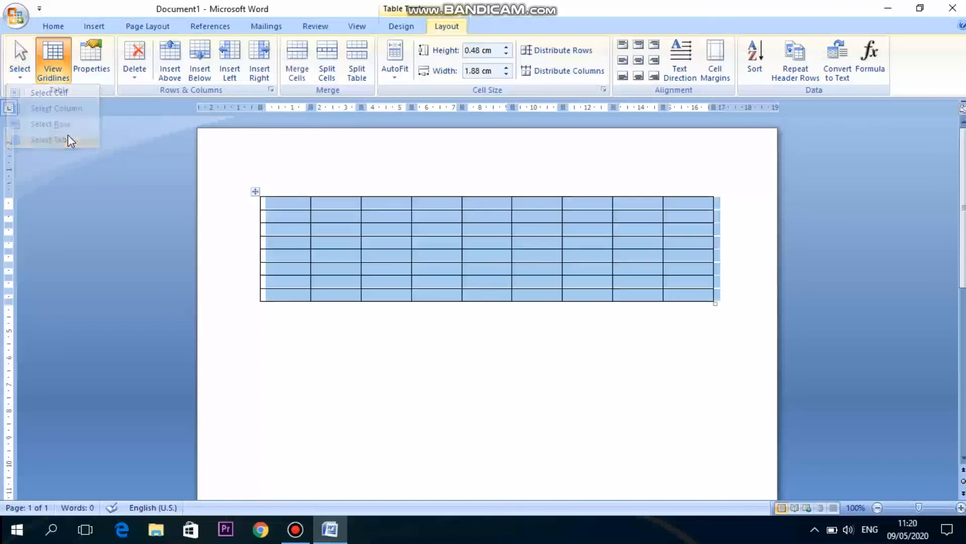
pyautogui.click(294, 204)
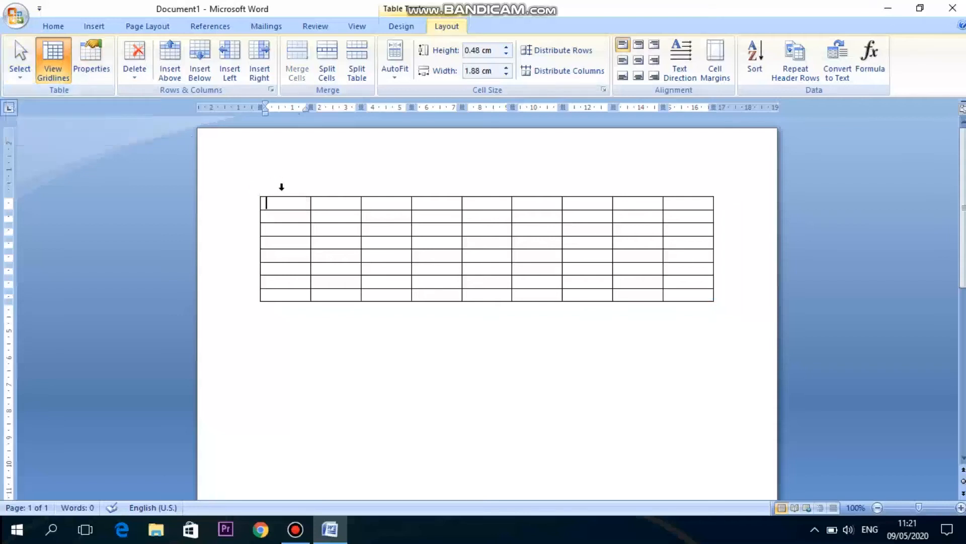
# With the Eraser, remove the line between the first two rows and the line below the first cell.
pyautogui.moveTo(287, 205); pyautogui.dragTo(677, 209)
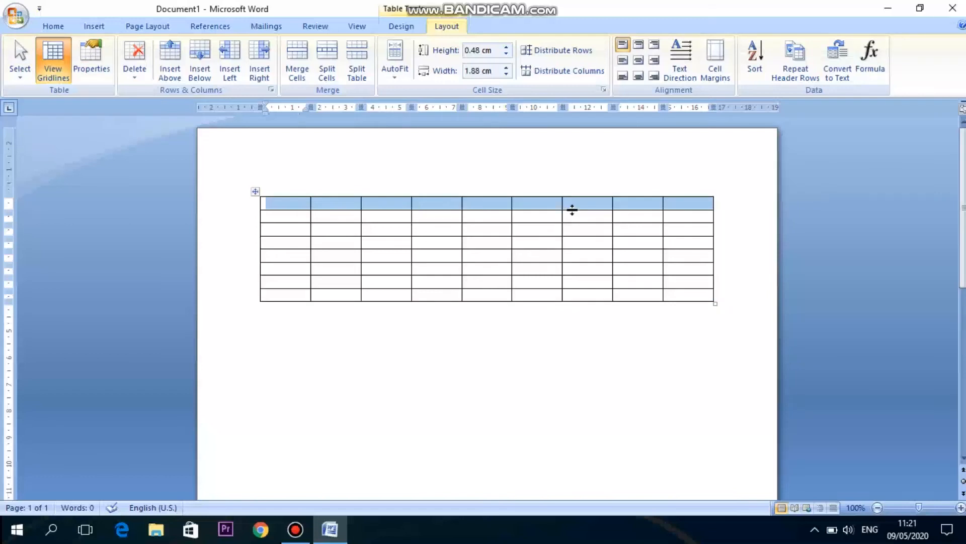
pyautogui.click(298, 205)
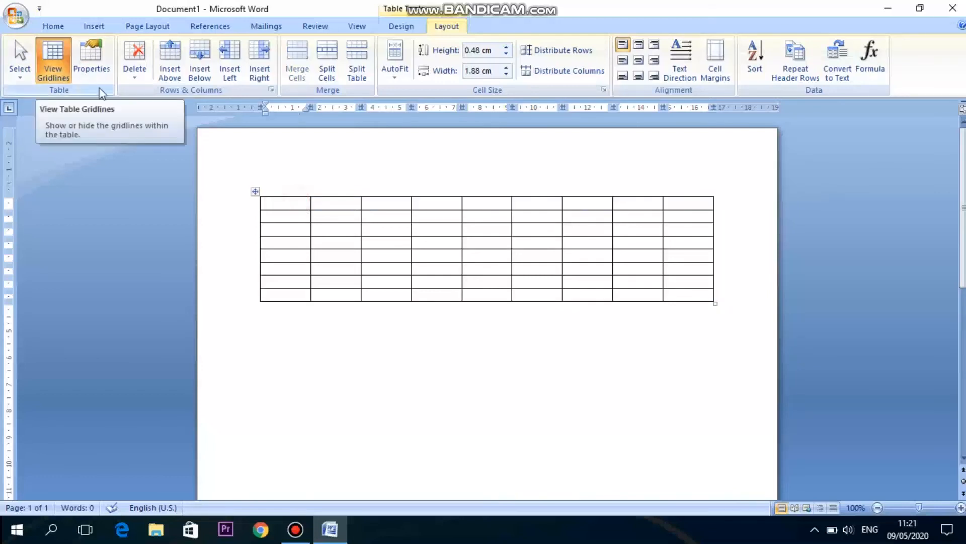
pyautogui.click(400, 27)
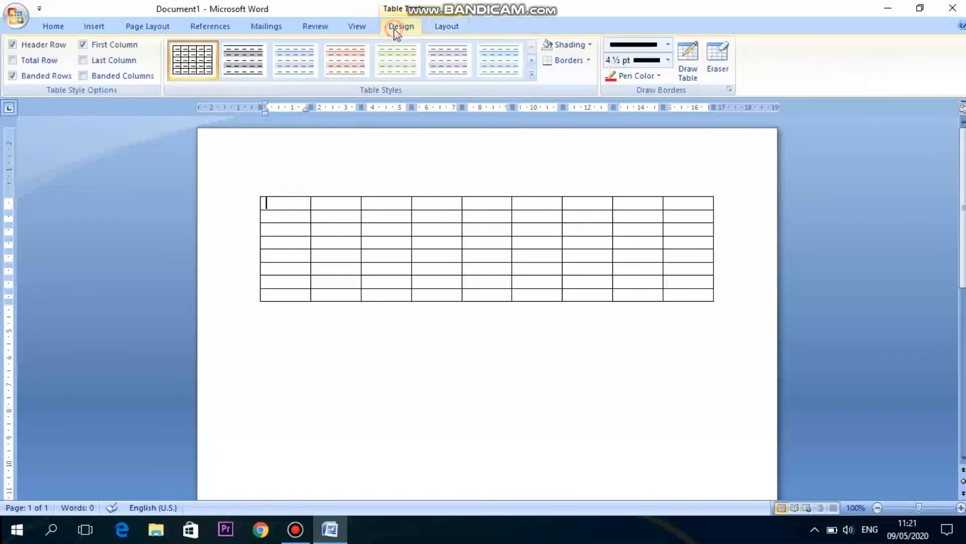
pyautogui.click(719, 75)
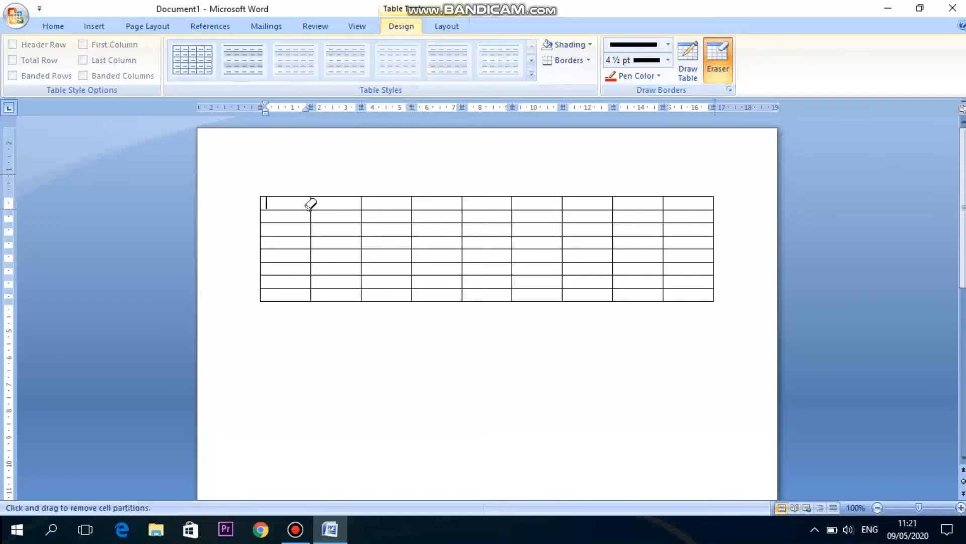
pyautogui.moveTo(265, 209)
pyautogui.mouseDown()
pyautogui.moveTo(437, 220)
pyautogui.moveTo(678, 210)
pyautogui.mouseUp()
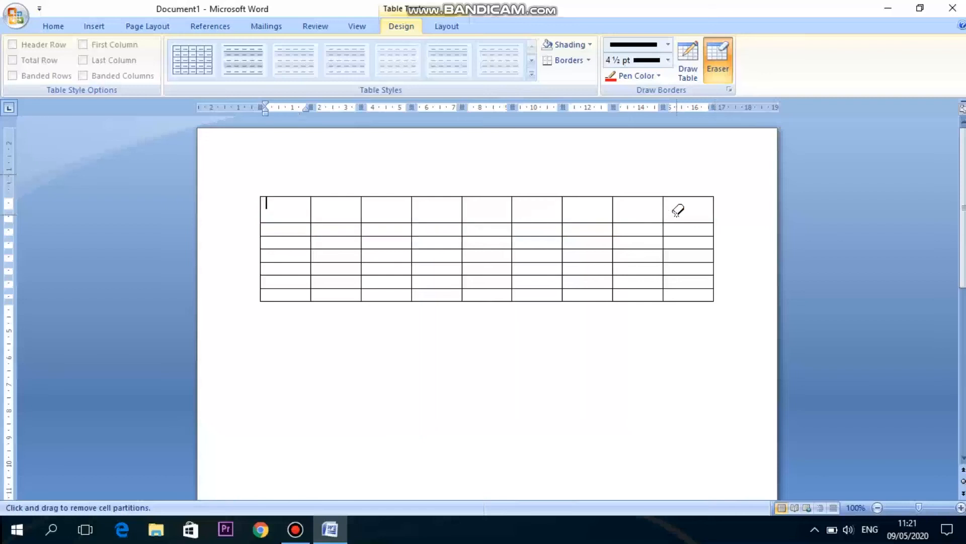
pyautogui.click(280, 222)
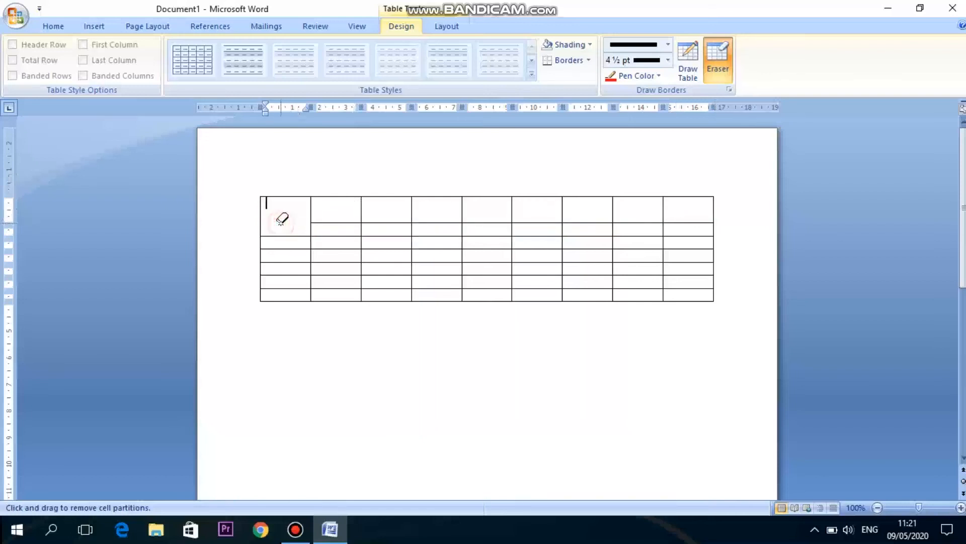
# Erase the top border of the first four columns' cells, then turn off the Eraser.
pyautogui.click(285, 196)
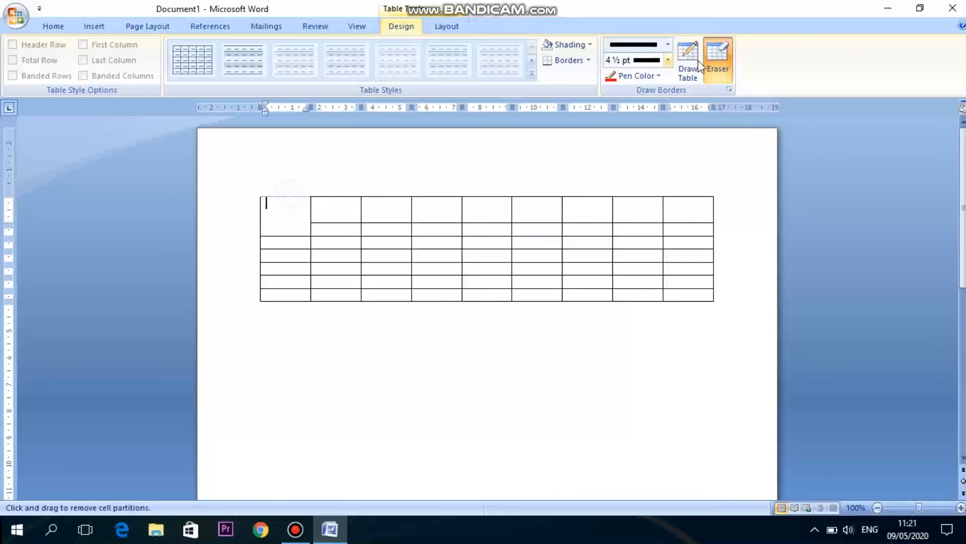
pyautogui.click(349, 197)
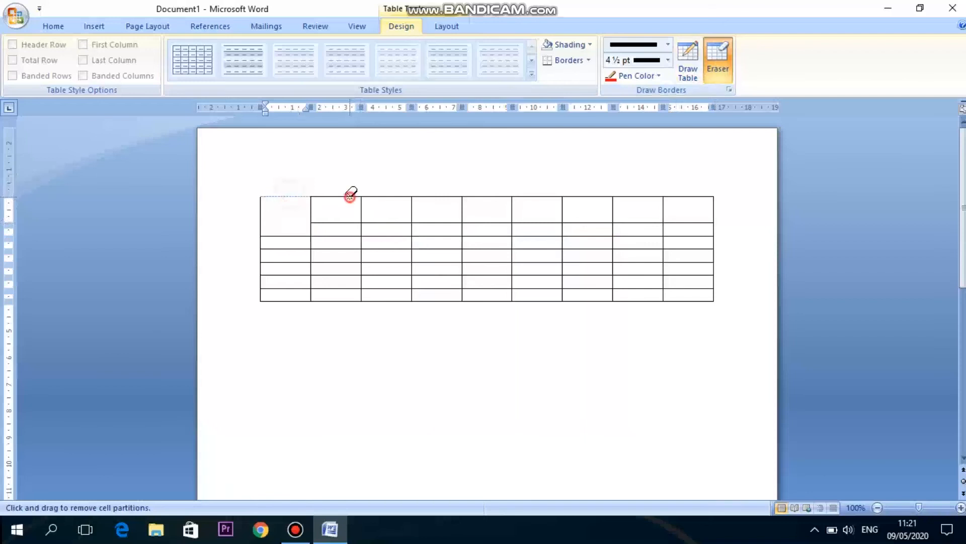
pyautogui.click(393, 196)
pyautogui.click(431, 196)
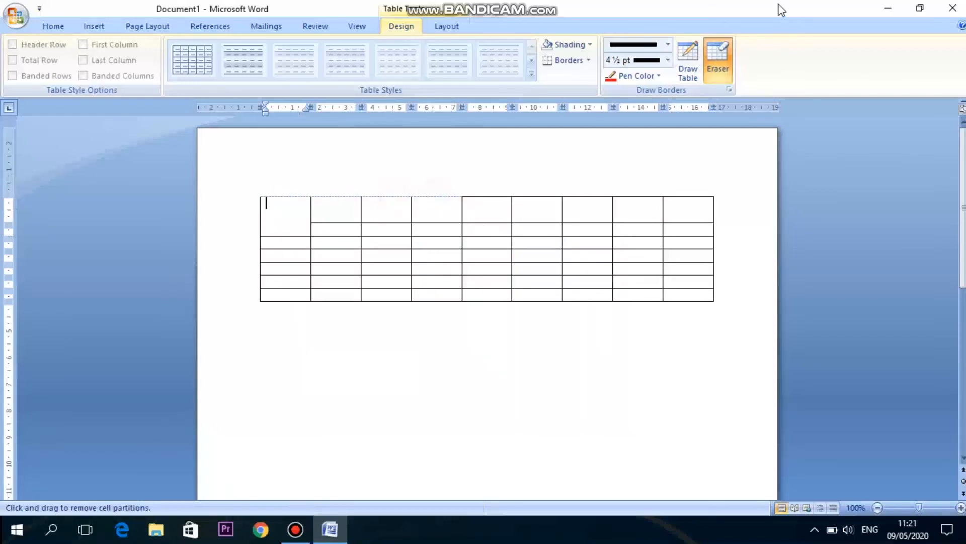
pyautogui.click(717, 63)
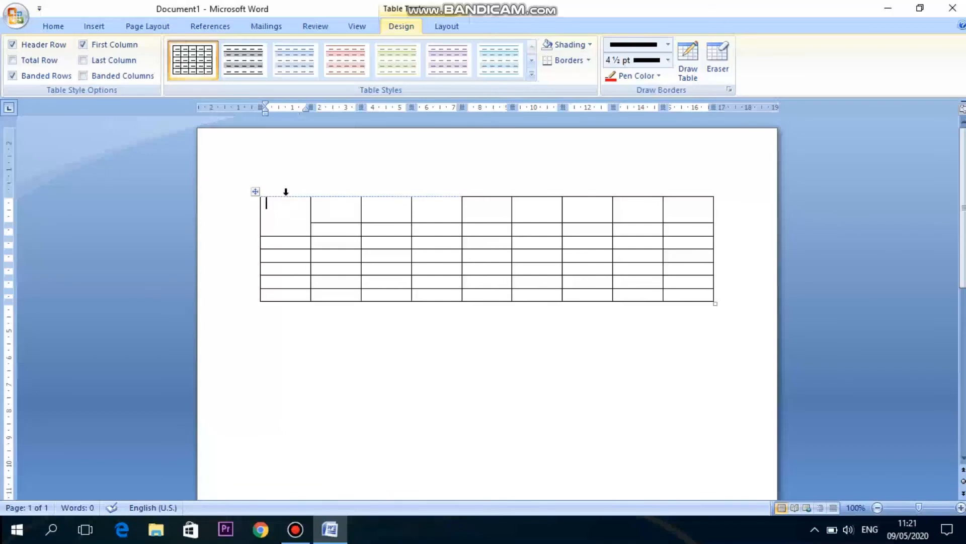
pyautogui.moveTo(287, 192); pyautogui.dragTo(314, 197)
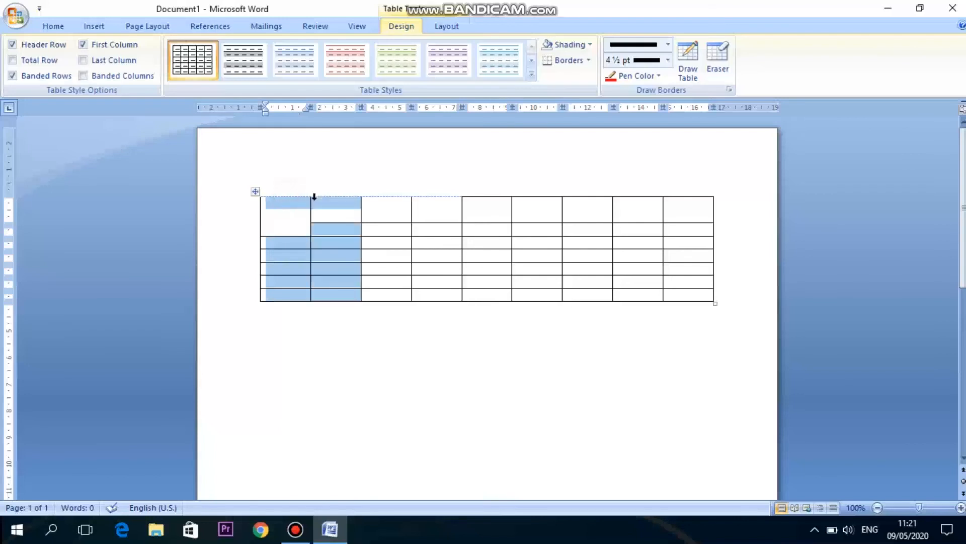
pyautogui.click(303, 205)
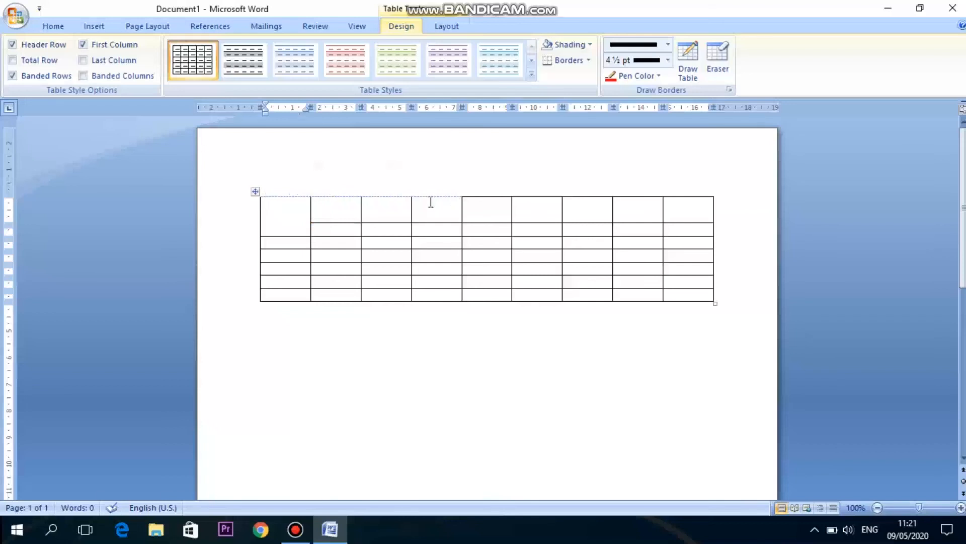
pyautogui.click(455, 27)
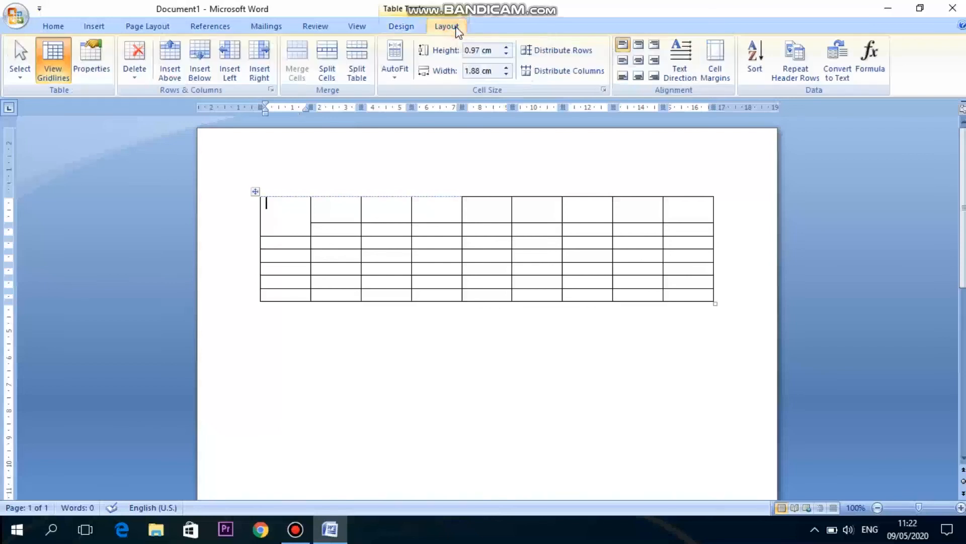
# Toggle the table gridlines display off and on.
pyautogui.click(59, 53)
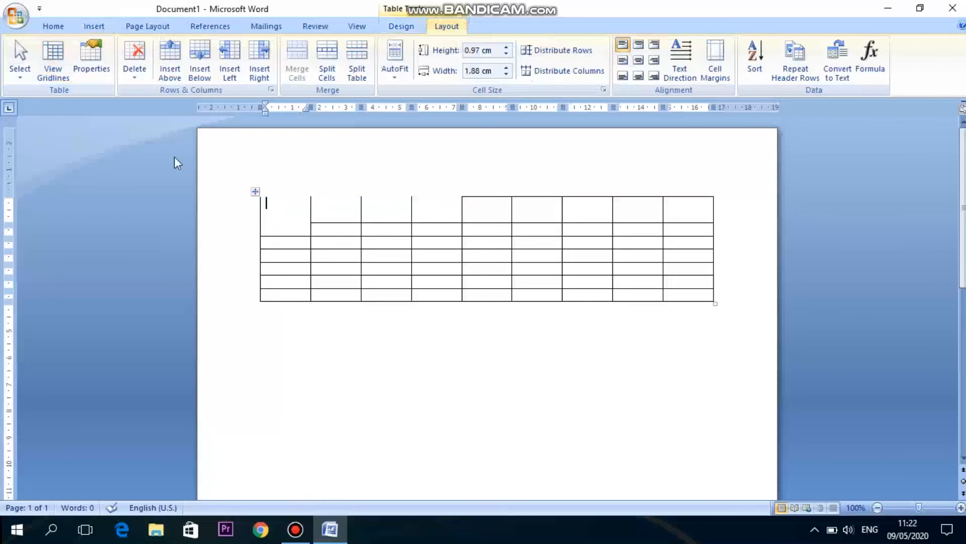
pyautogui.click(55, 71)
pyautogui.click(54, 67)
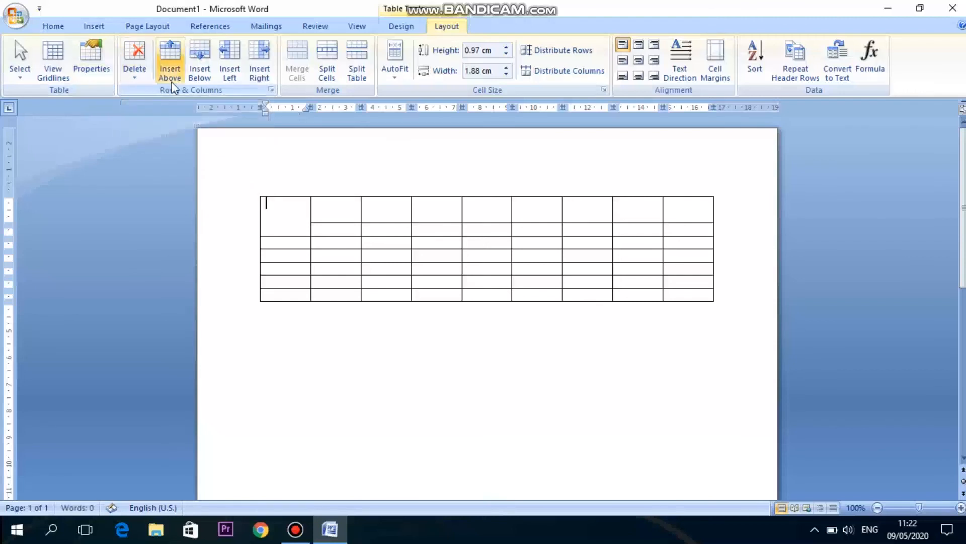
# Delete the first row's first cell with Delete Cells, choosing Shift cells left.
pyautogui.click(144, 76)
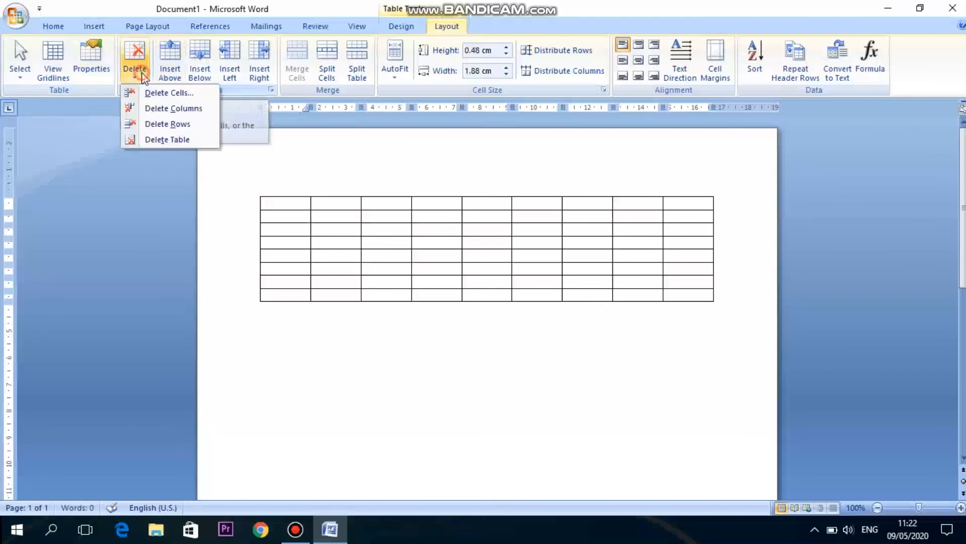
pyautogui.click(157, 94)
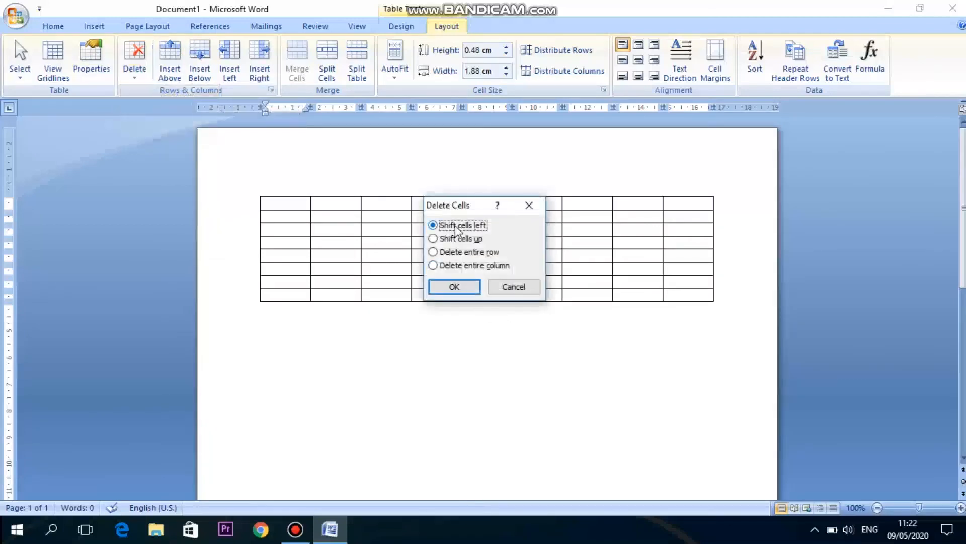
pyautogui.click(455, 287)
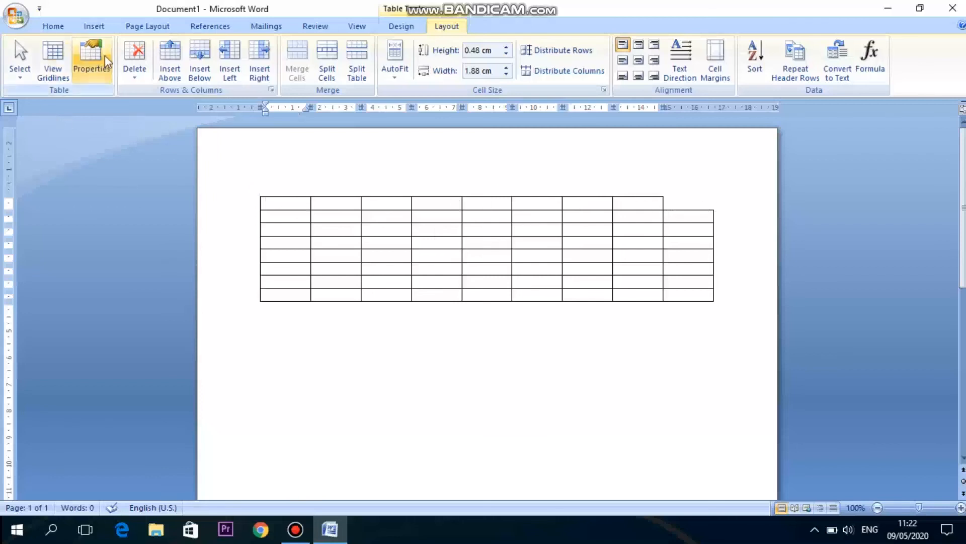
# Delete the first column, then type Guhjnb, Hbn mbjhnm and gfhjmn into the first three cells of the new first column.
pyautogui.click(129, 75)
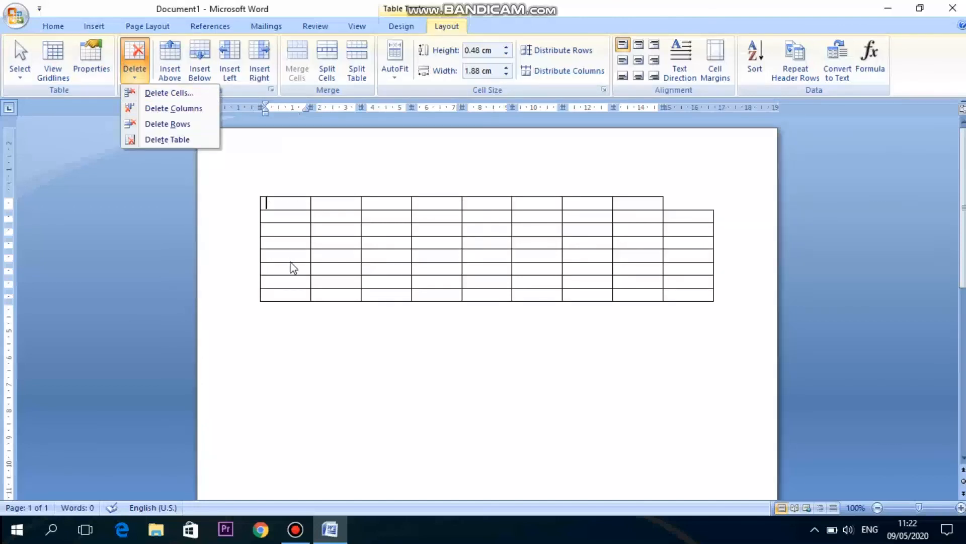
pyautogui.click(155, 110)
pyautogui.write('Guhjnb')
pyautogui.press('Down')
pyautogui.write('Hbn mbjhnm')
pyautogui.press('Down')
pyautogui.write('gfhjmn')
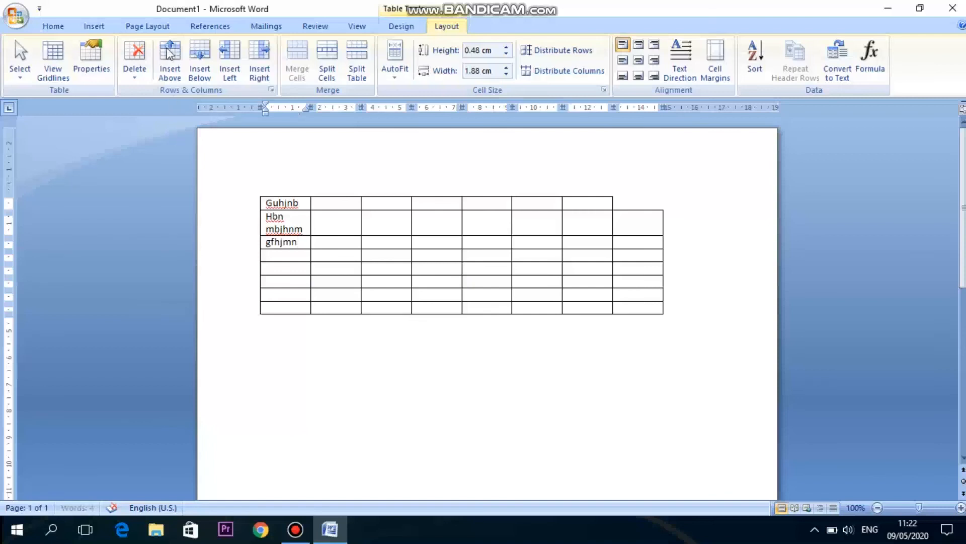
# Delete the first column with its text, then delete the first row.
pyautogui.click(136, 75)
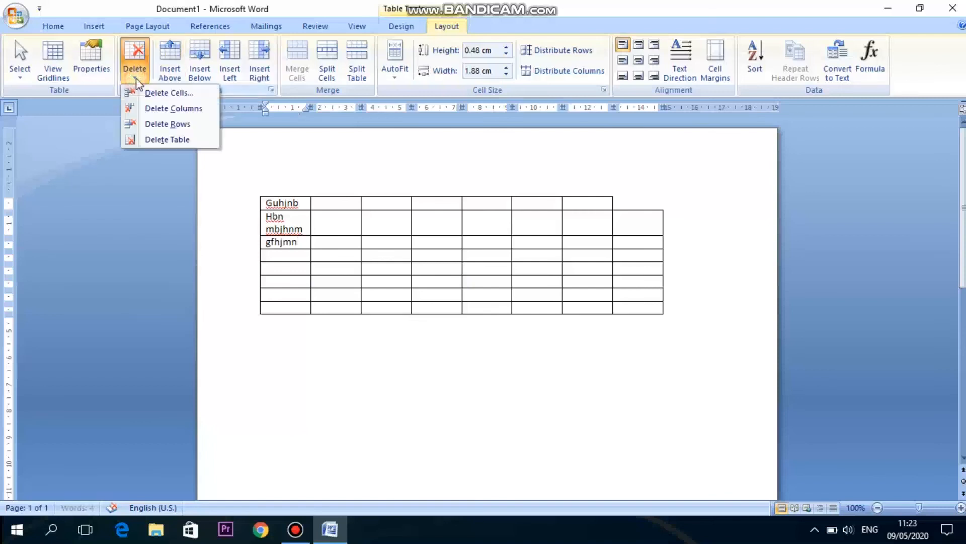
pyautogui.click(159, 107)
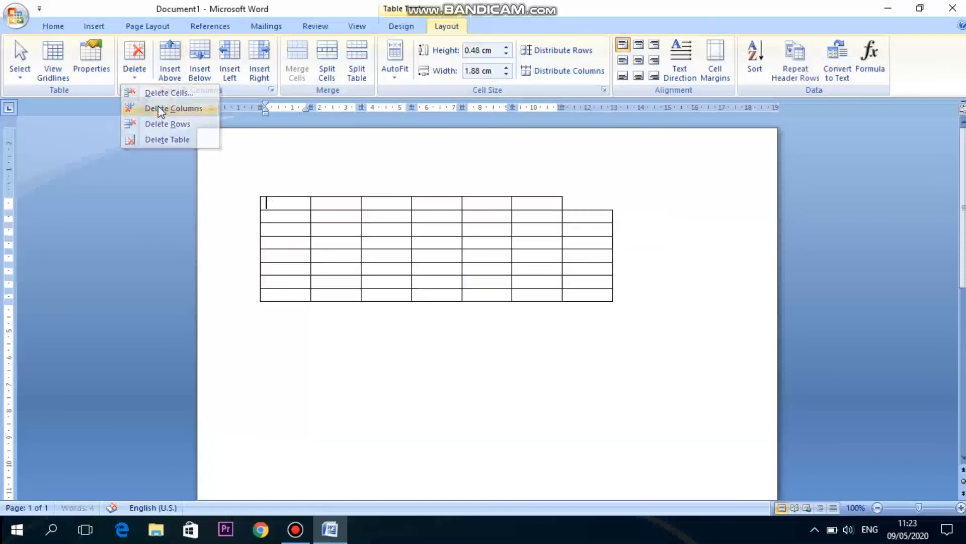
pyautogui.click(134, 80)
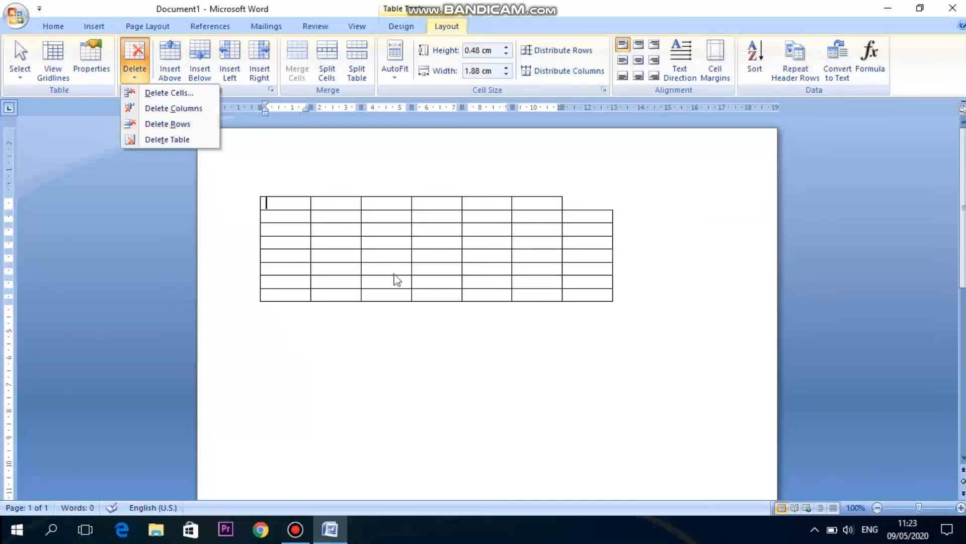
pyautogui.click(267, 203)
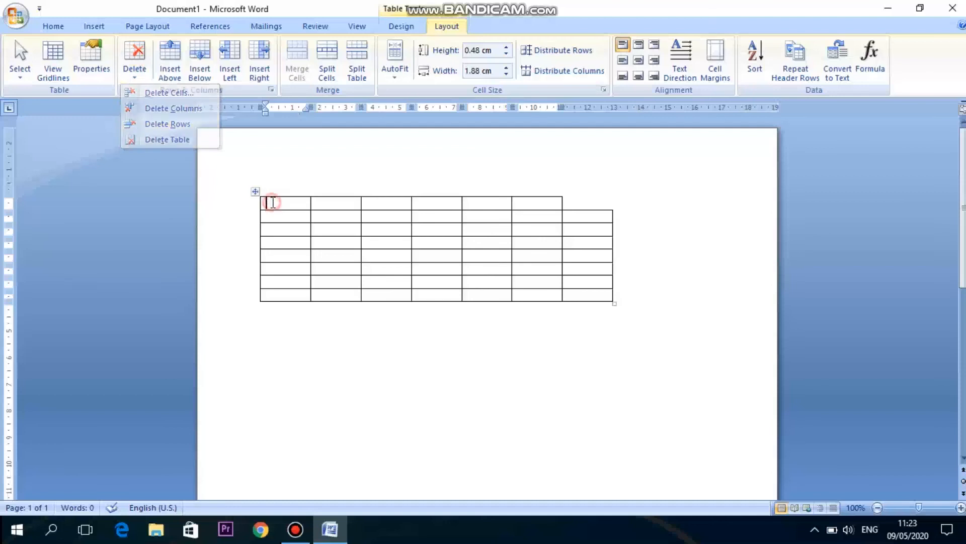
pyautogui.click(135, 77)
pyautogui.click(163, 126)
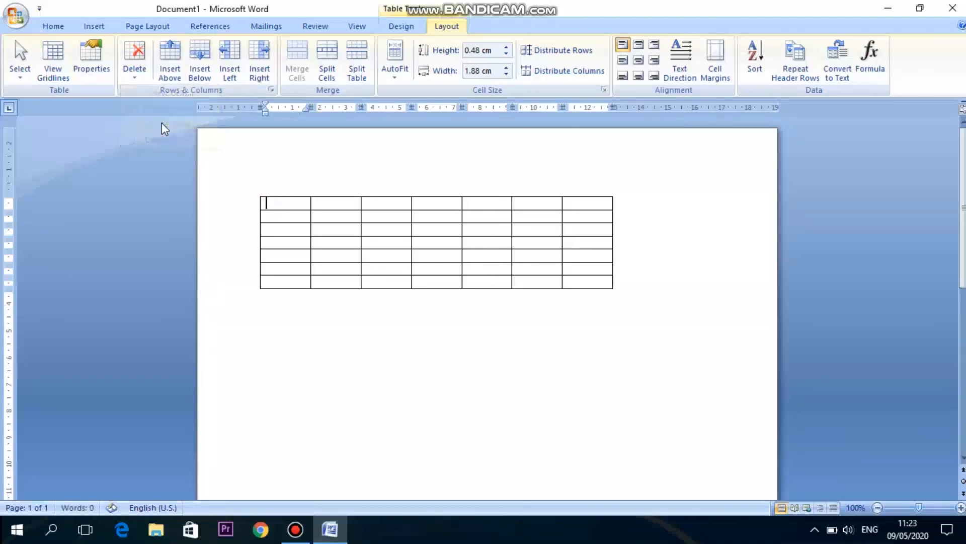
# Delete the entire table with Delete Table.
pyautogui.click(140, 74)
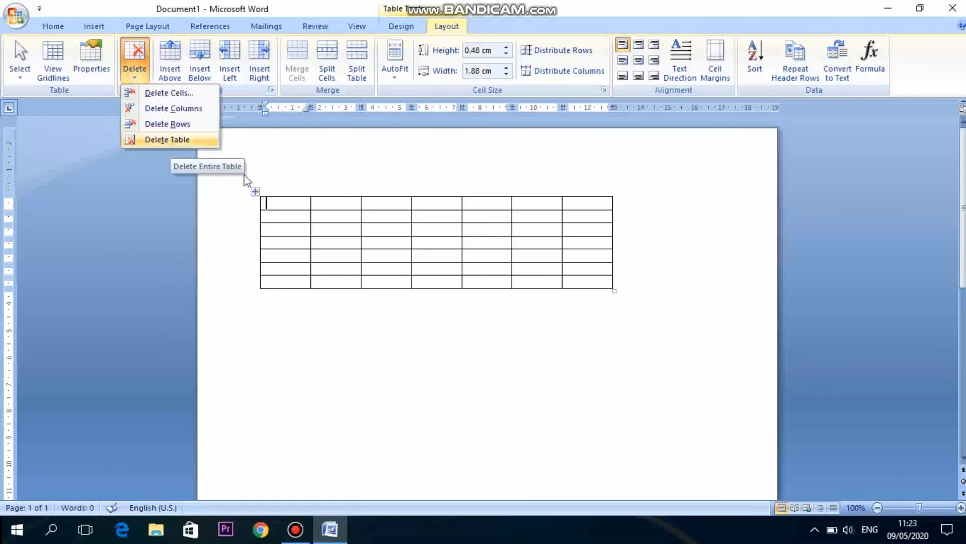
pyautogui.click(202, 145)
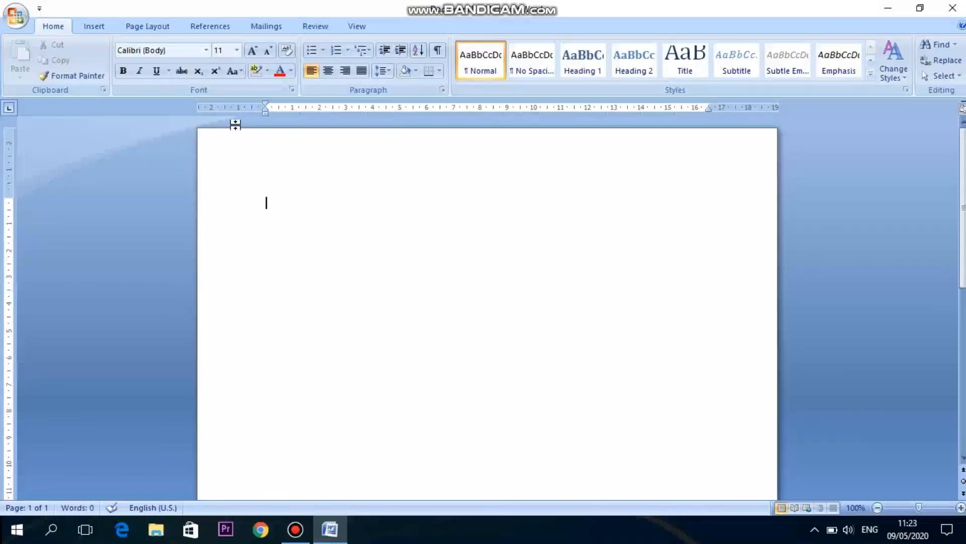
pyautogui.click(91, 27)
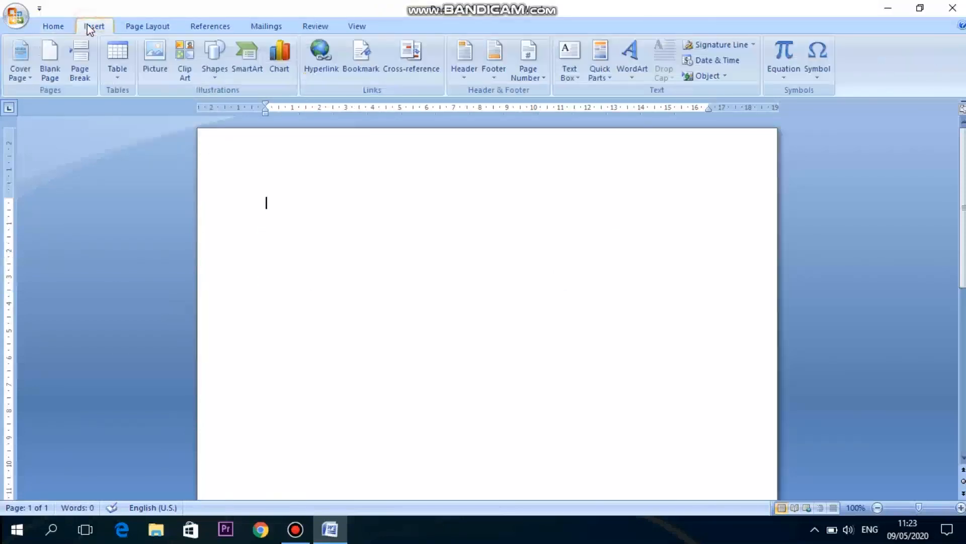
# Undo the last three actions, then redo three actions to bring back the seven-column table.
pyautogui.hotkey('ctrl', 'z')
pyautogui.hotkey('ctrl', 'z')
pyautogui.hotkey('ctrl', 'z')
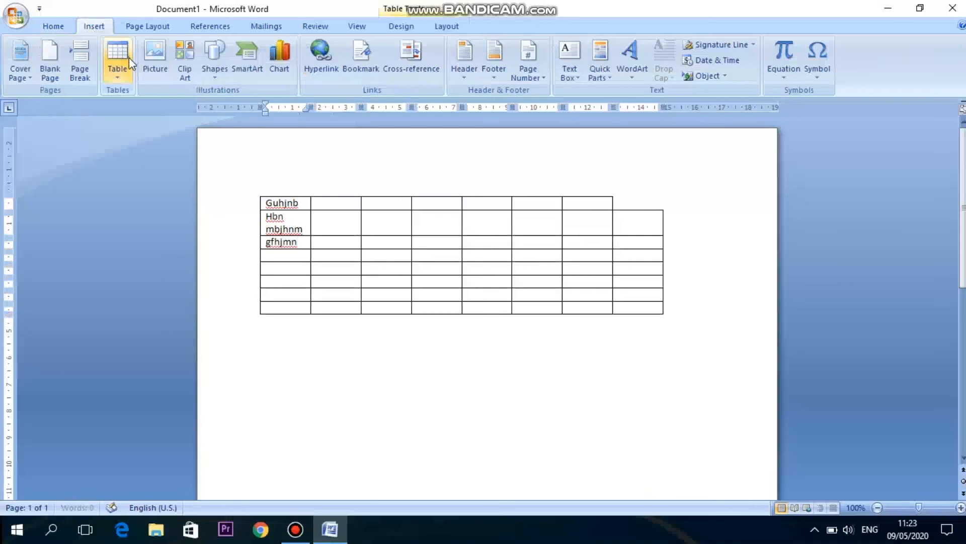
pyautogui.hotkey('ctrl', 'y')
pyautogui.hotkey('ctrl', 'y')
pyautogui.hotkey('ctrl', 'y')
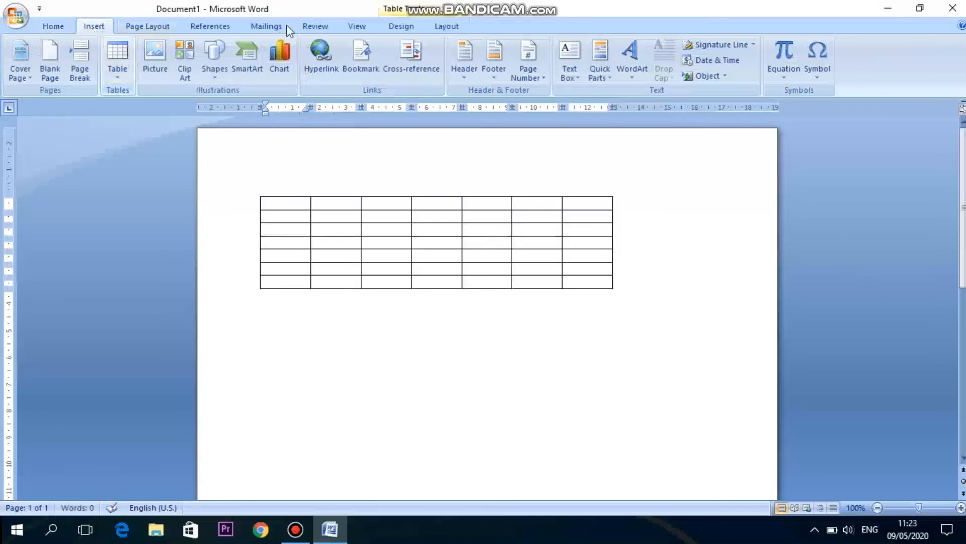
# Fill the first row's seven cells with dfsd, fa sg, fg, adfg, fg, g and Fg.
pyautogui.click(436, 31)
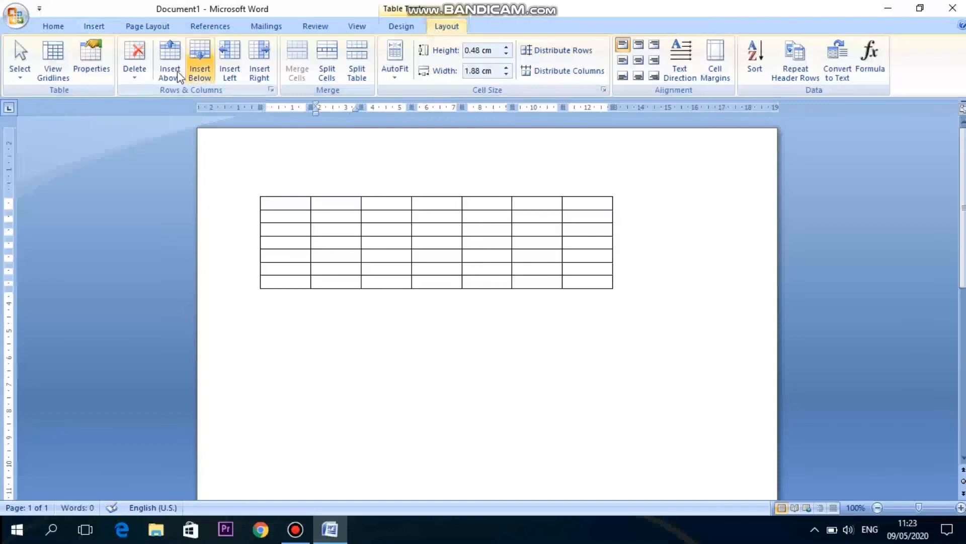
pyautogui.click(304, 207)
pyautogui.write('dfsd')
pyautogui.press('Tab')
pyautogui.write('fa sg')
pyautogui.press('Tab')
pyautogui.write('fg')
pyautogui.press('Tab')
pyautogui.write('adfg')
pyautogui.press('Tab')
pyautogui.write('fg')
pyautogui.press('Tab')
pyautogui.write('g\tFg')
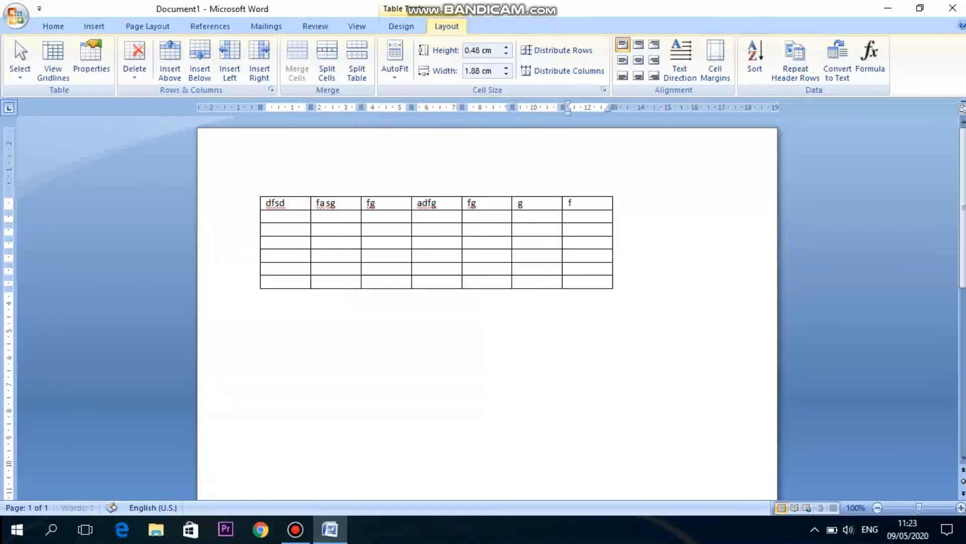
# Fill the second row's cells with fdgadfg, df, gaf, g, dfg, dfg and fdg.
pyautogui.press('Tab')
pyautogui.write('fdgadfg')
pyautogui.press('Tab')
pyautogui.write('df')
pyautogui.press('Tab')
pyautogui.write('gaf')
pyautogui.press('Tab')
pyautogui.write('g')
pyautogui.press('Tab')
pyautogui.write('dfg')
pyautogui.press('Tab')
pyautogui.write('dfg')
pyautogui.press('Tab')
pyautogui.write('fdg')
pyautogui.press('Right')
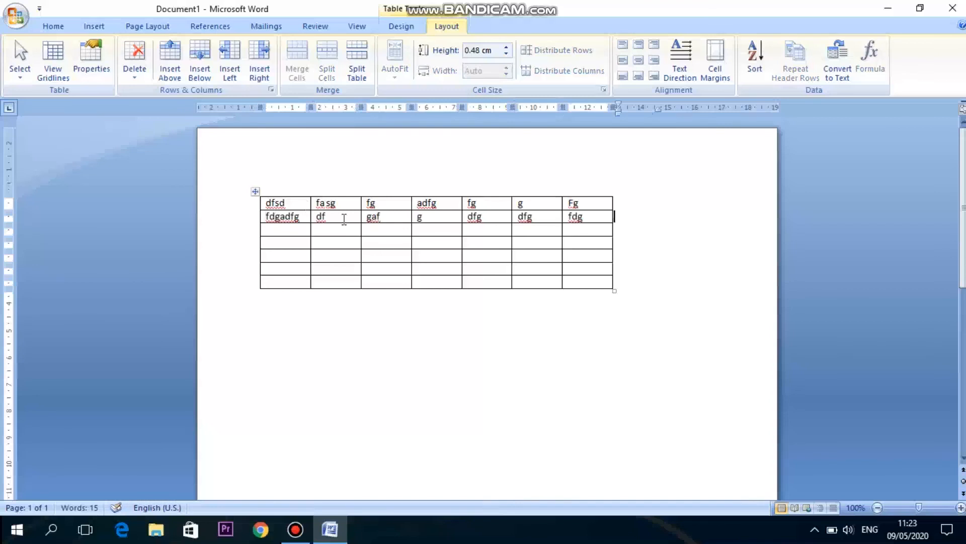
# Insert a new blank row above the second row.
pyautogui.click(305, 206)
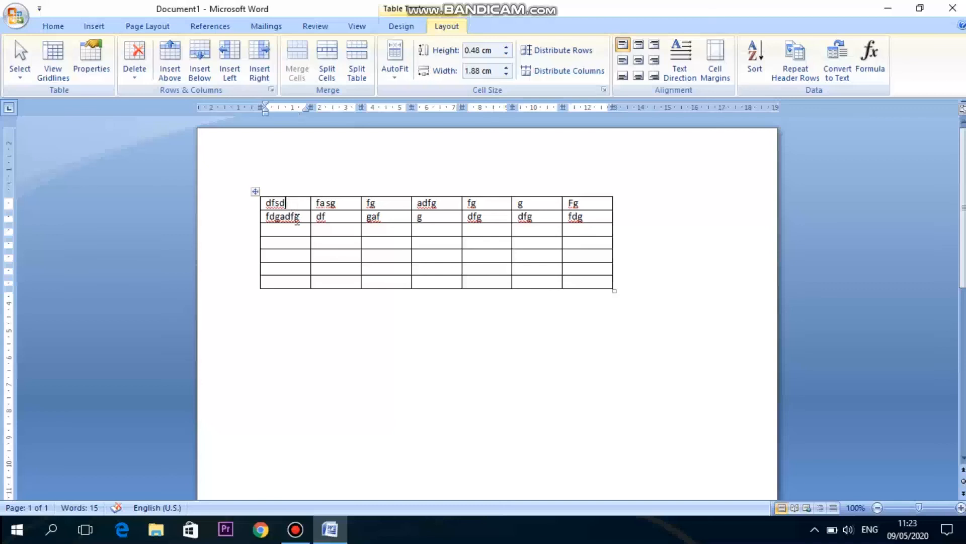
pyautogui.click(285, 216)
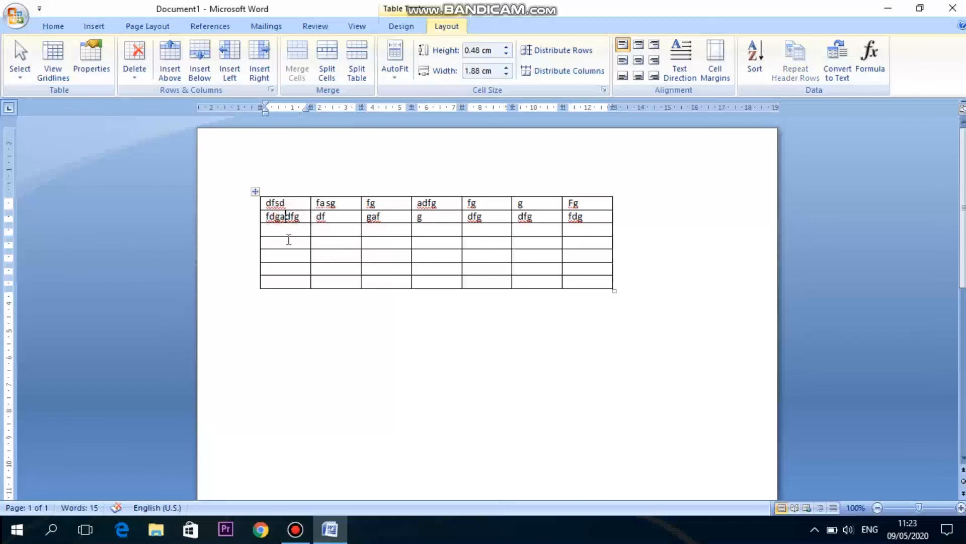
pyautogui.click(295, 204)
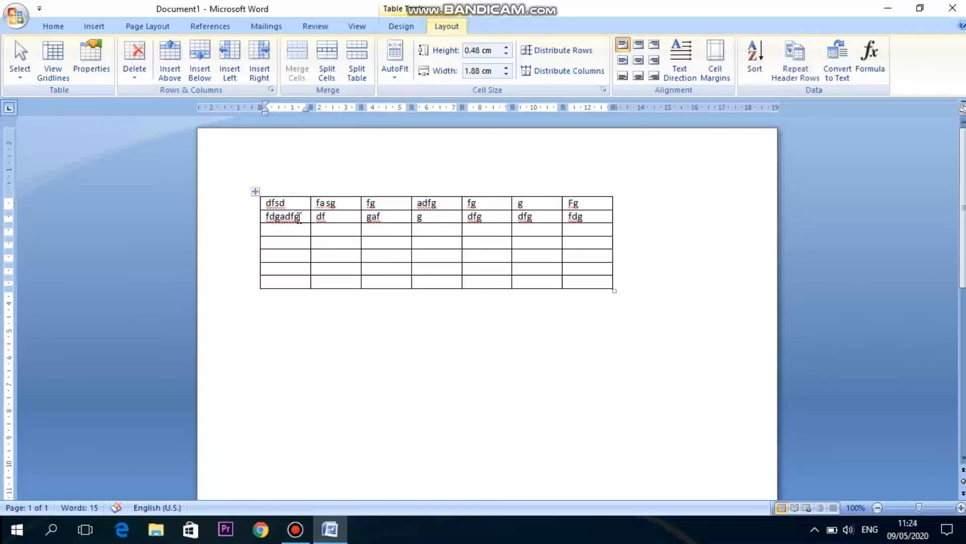
pyautogui.click(299, 220)
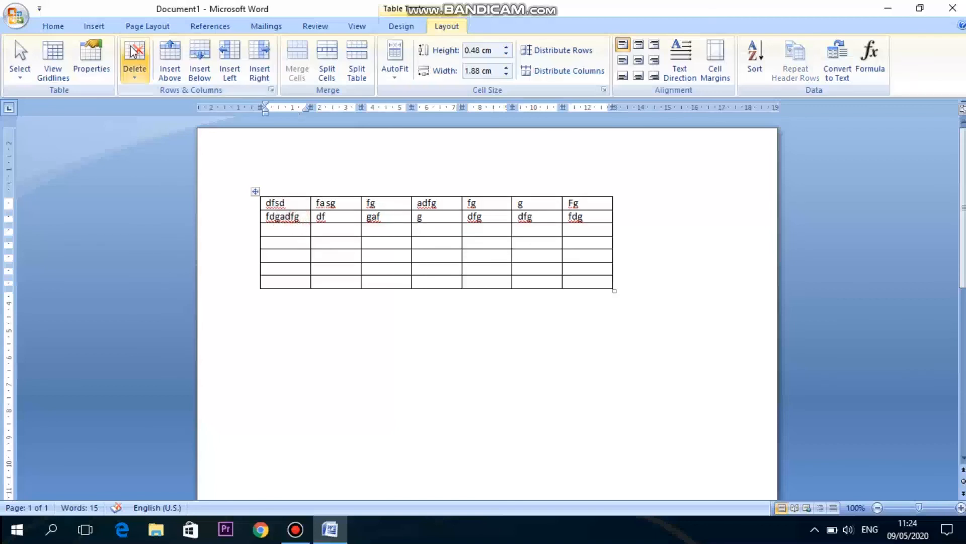
pyautogui.click(179, 56)
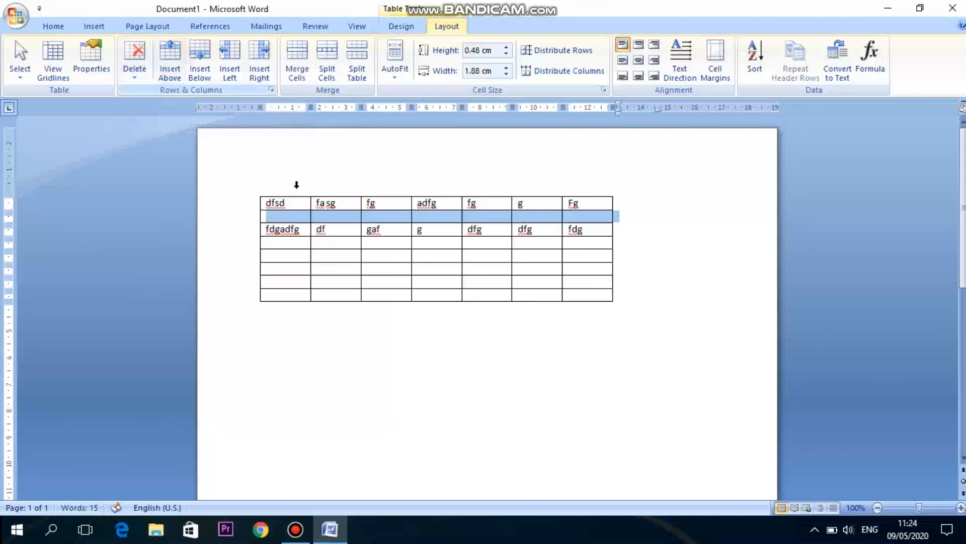
pyautogui.click(303, 234)
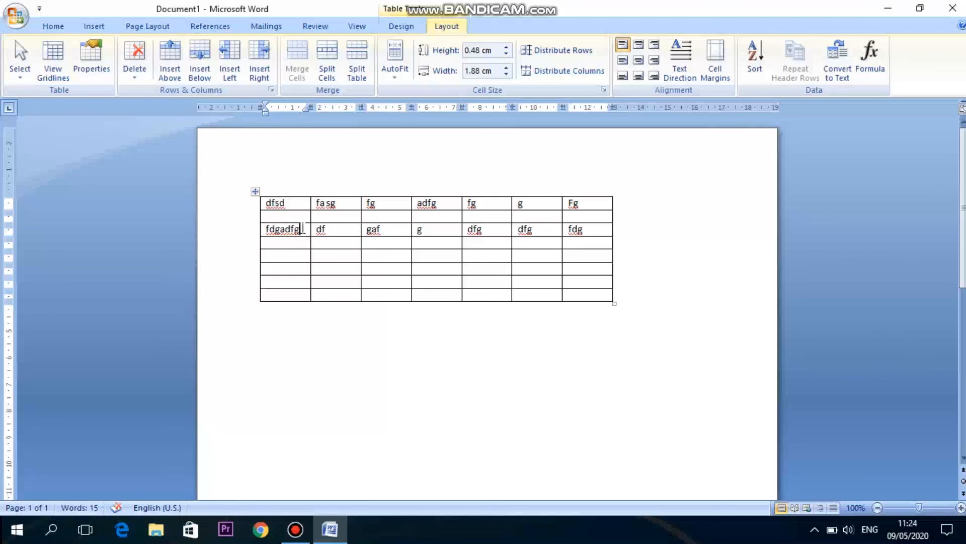
# Type yhgbjmnb in the new row's first cell and insert another row below it.
pyautogui.click(303, 215)
pyautogui.write('yhgbjmnb')
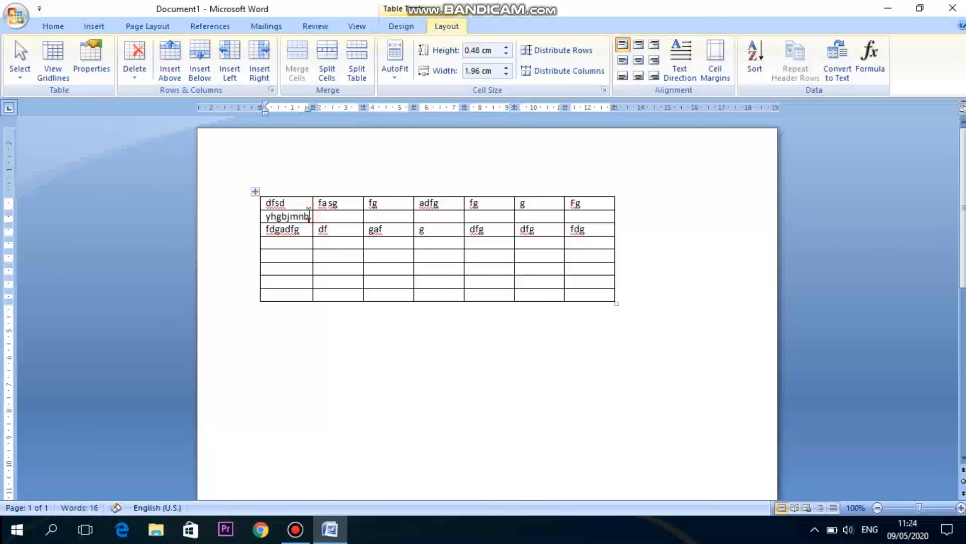
pyautogui.click(207, 67)
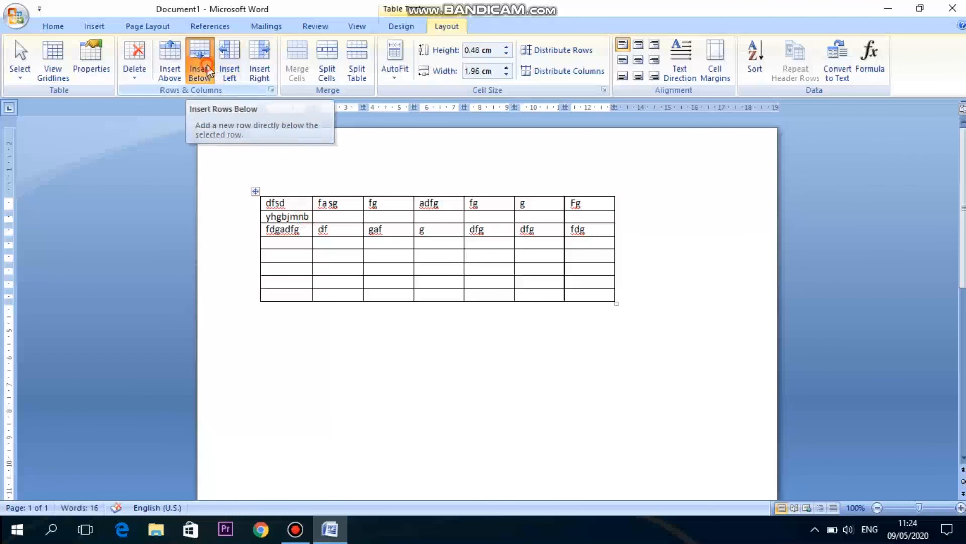
pyautogui.click(310, 215)
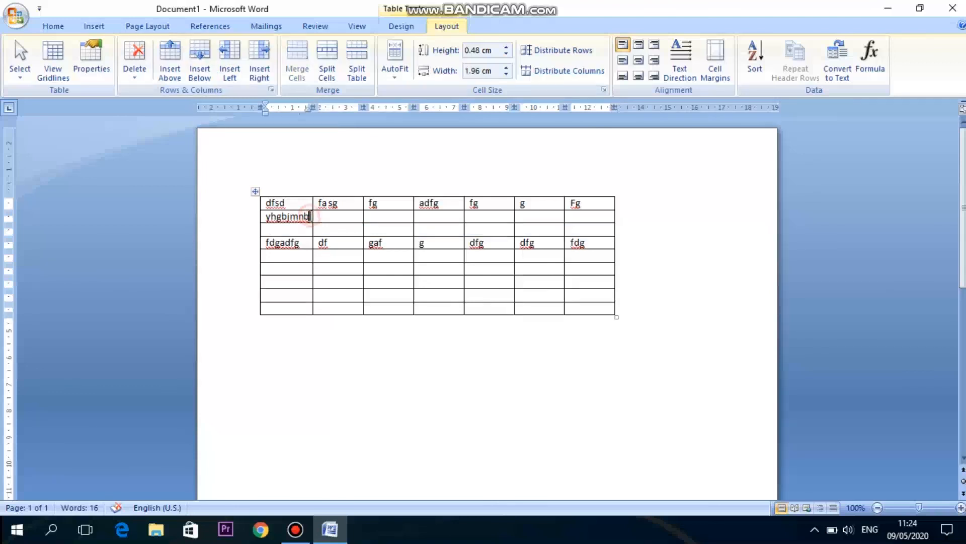
pyautogui.click(305, 243)
# Insert a blank column to the left of the third column.
pyautogui.click(373, 215)
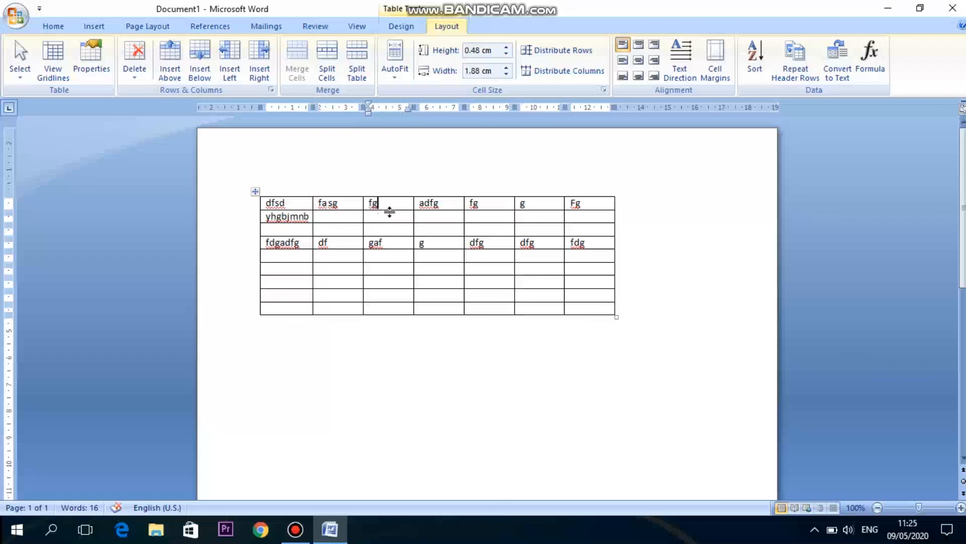
pyautogui.click(346, 205)
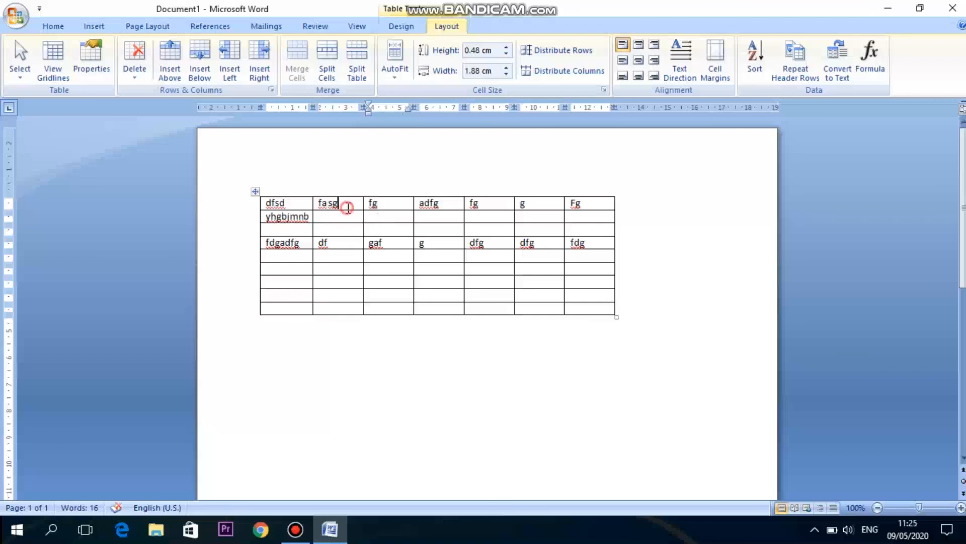
pyautogui.click(383, 207)
pyautogui.click(232, 71)
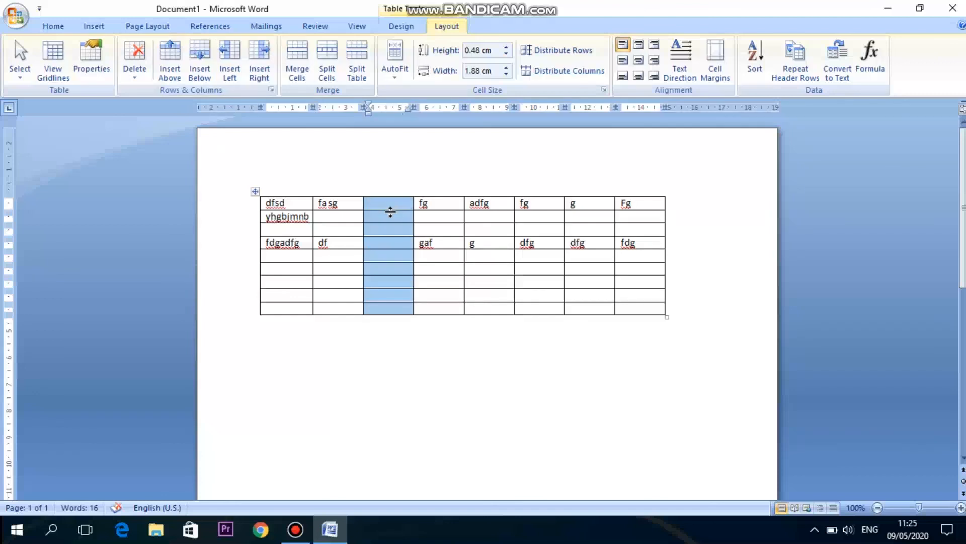
# Insert a blank column to the right of the column headed fg.
pyautogui.click(433, 206)
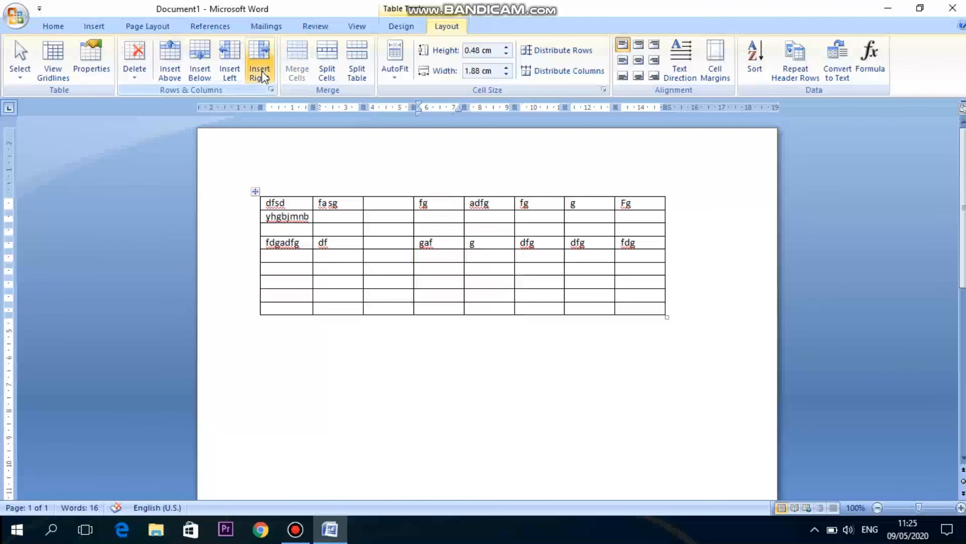
pyautogui.click(446, 196)
pyautogui.click(476, 205)
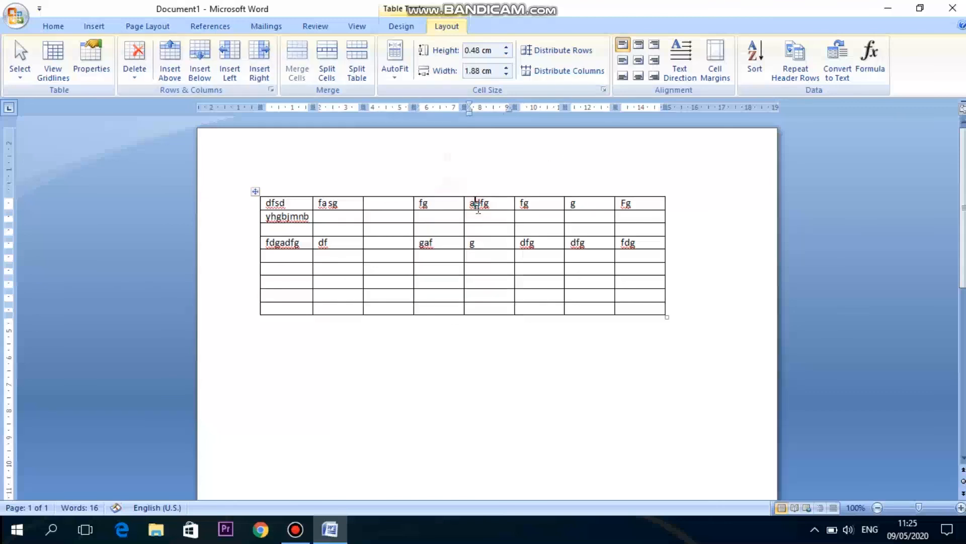
pyautogui.click(476, 194)
pyautogui.click(450, 204)
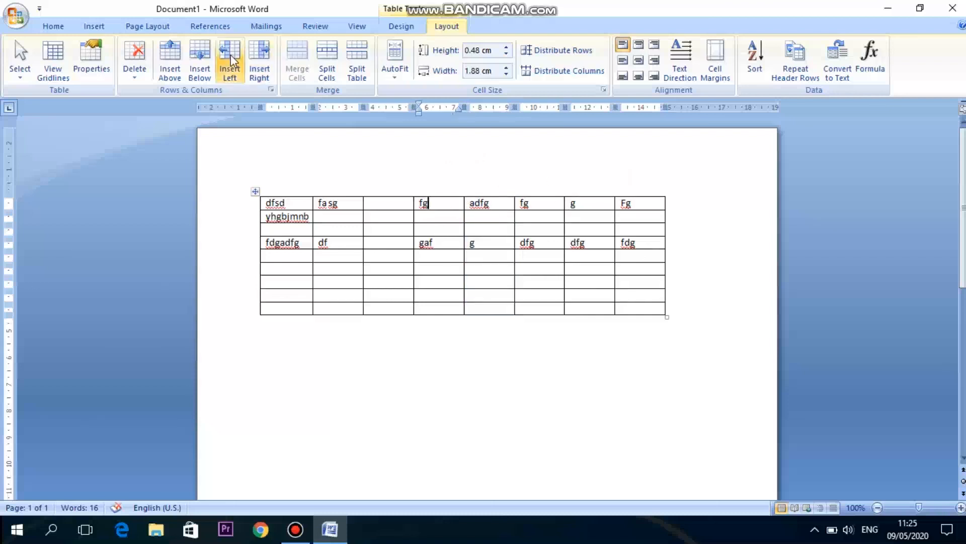
pyautogui.click(265, 62)
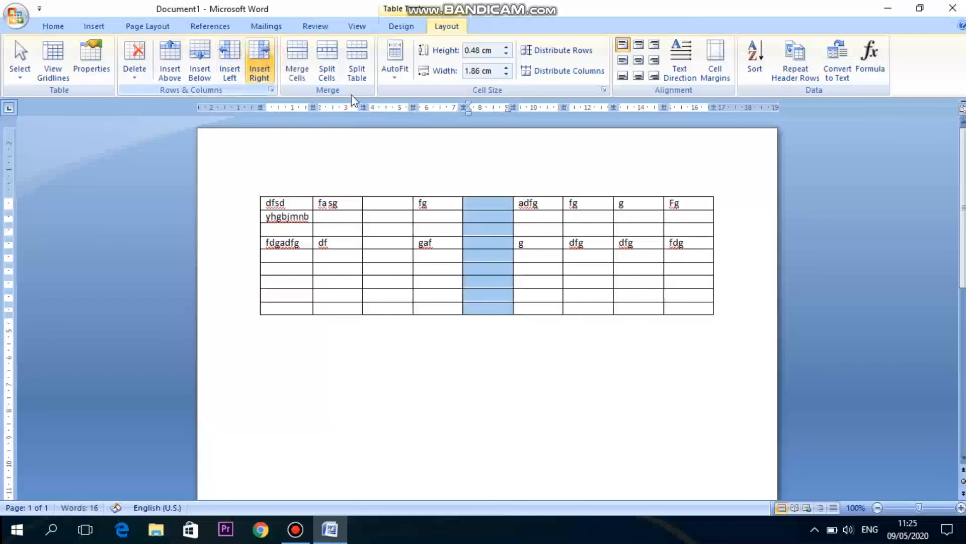
# Select the new column's first six cells, then deselect them.
pyautogui.click(453, 203)
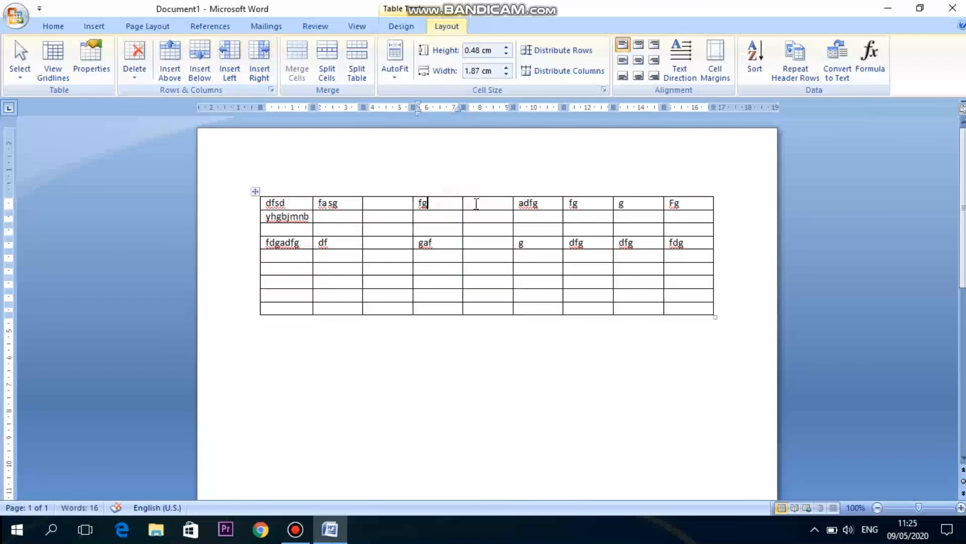
pyautogui.click(482, 207)
pyautogui.moveTo(483, 211); pyautogui.dragTo(492, 290)
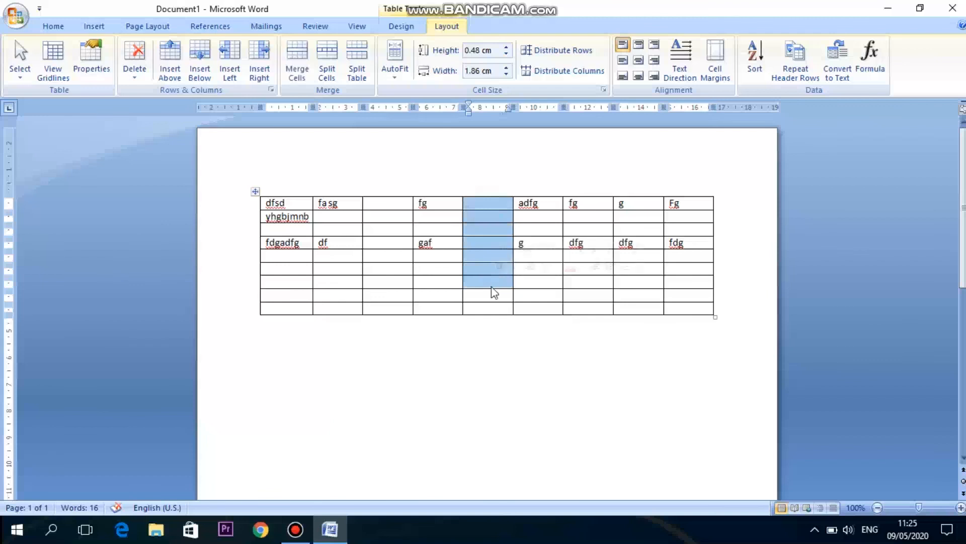
pyautogui.click(397, 232)
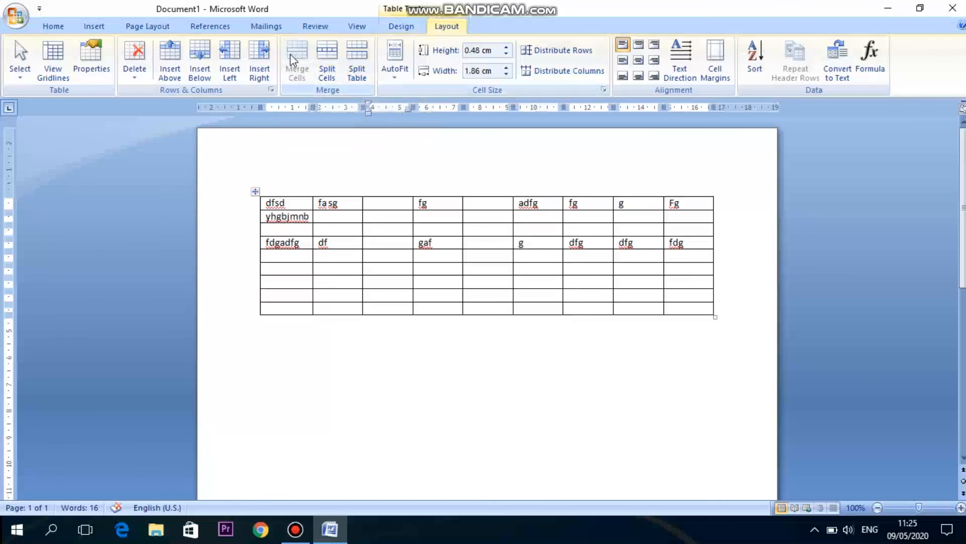
# Close the document window.
pyautogui.click(98, 22)
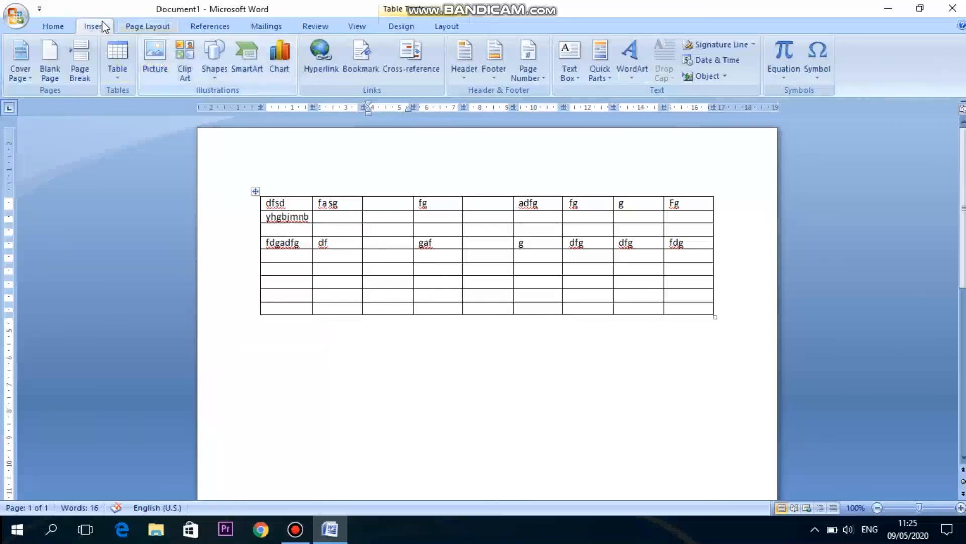
pyautogui.click(58, 27)
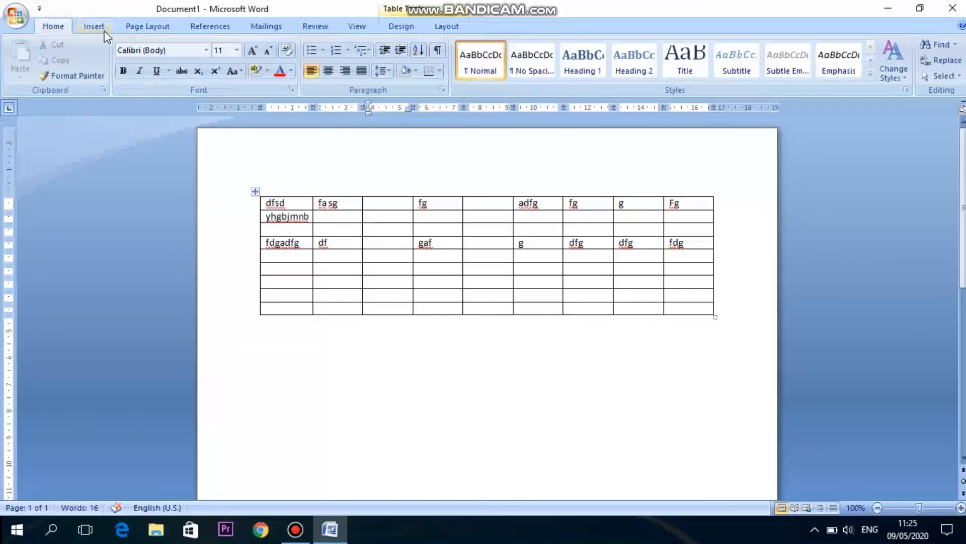
pyautogui.click(953, 7)
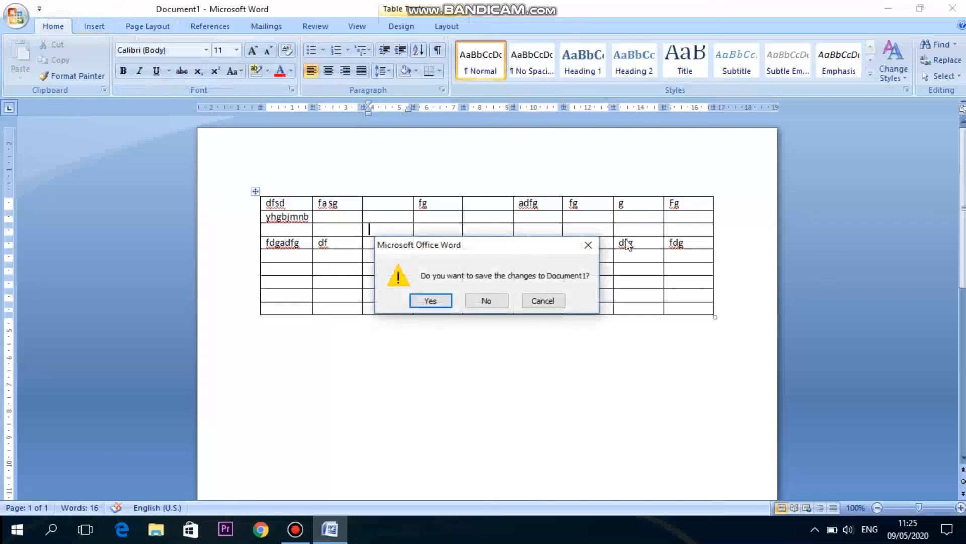